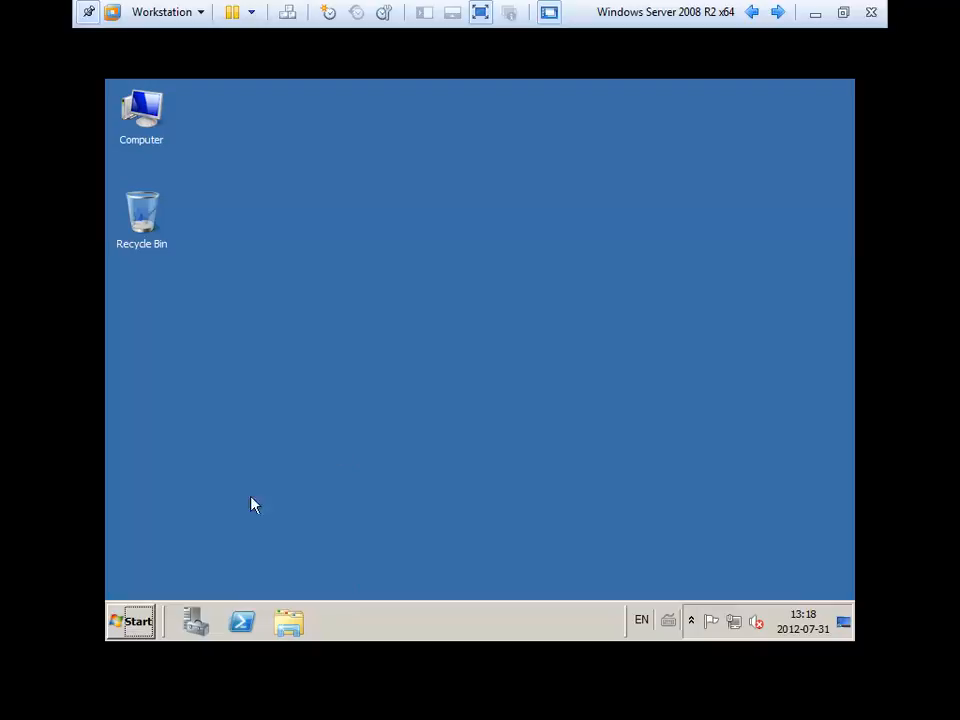
Open Server Manager from the taskbar and look over the installed DHCP Server and DNS Server roles.
{"action": "left_click", "coordinate": [195, 624]}
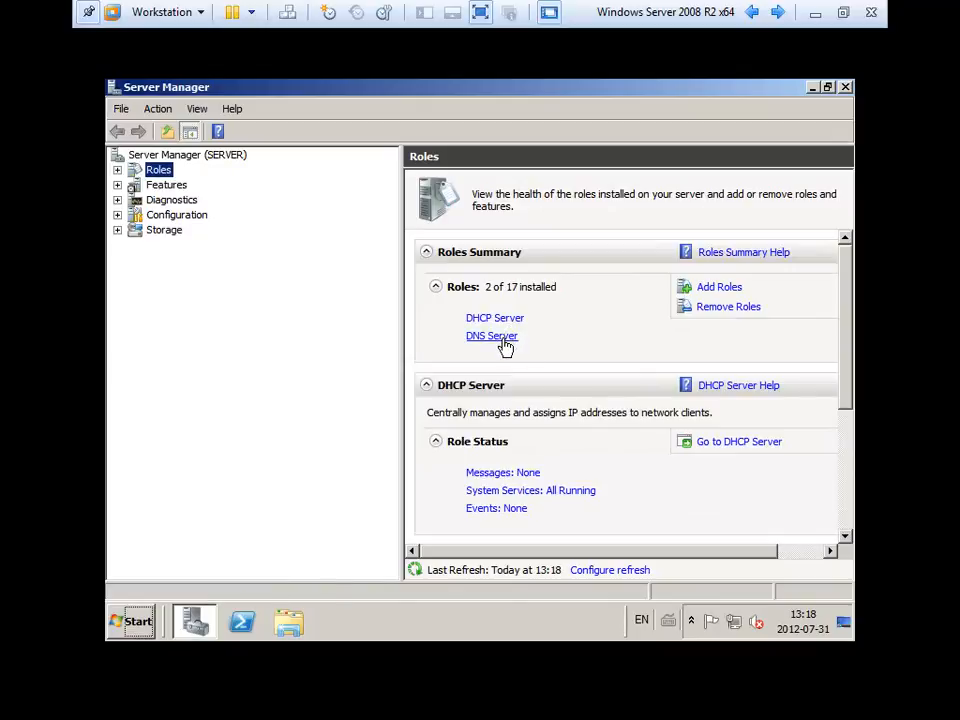
{"action": "left_click", "coordinate": [631, 316]}
Start the Add Roles Wizard and move past Before You Begin to the Select Server Roles list.
{"action": "left_click", "coordinate": [716, 290]}
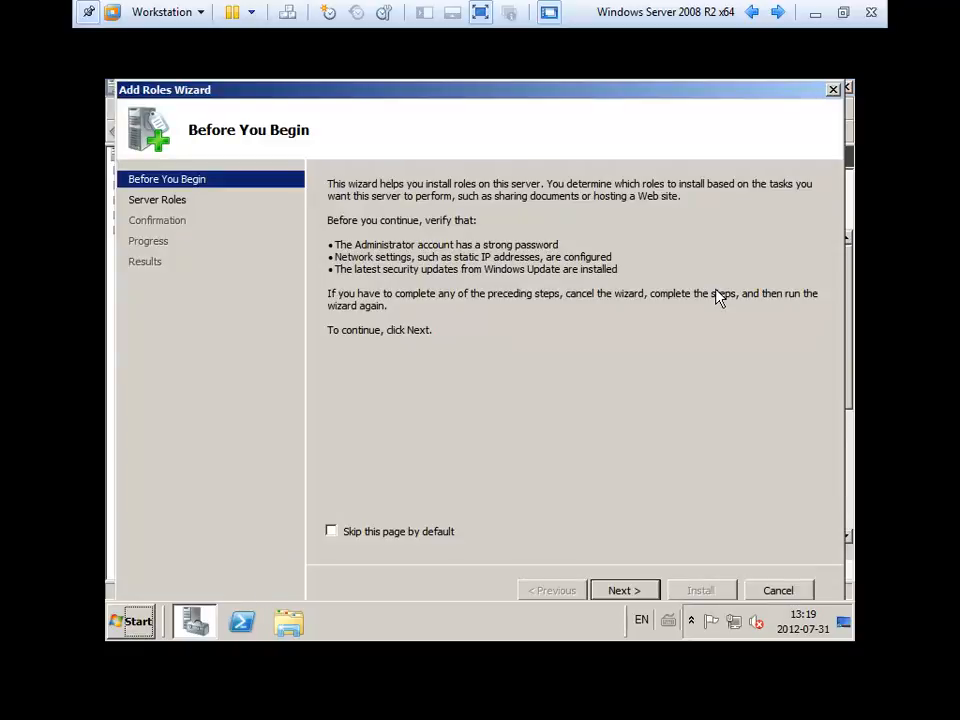
{"action": "left_click", "coordinate": [627, 590]}
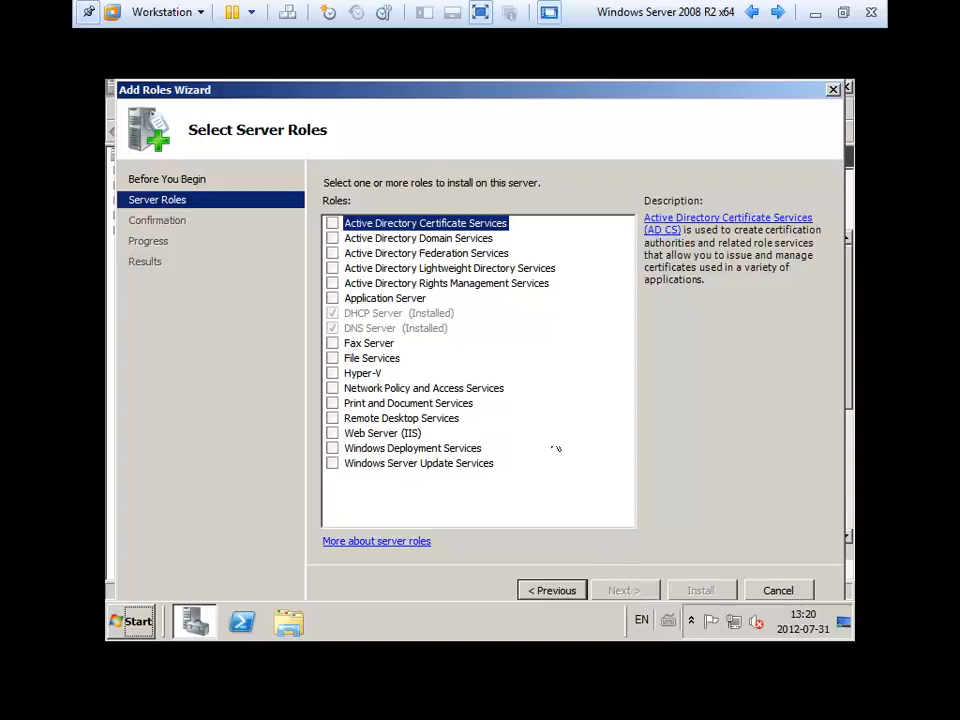
Check Active Directory Domain Services, add the required .NET Framework 3.5.1 features, and continue to confirmation.
{"action": "left_click", "coordinate": [476, 285]}
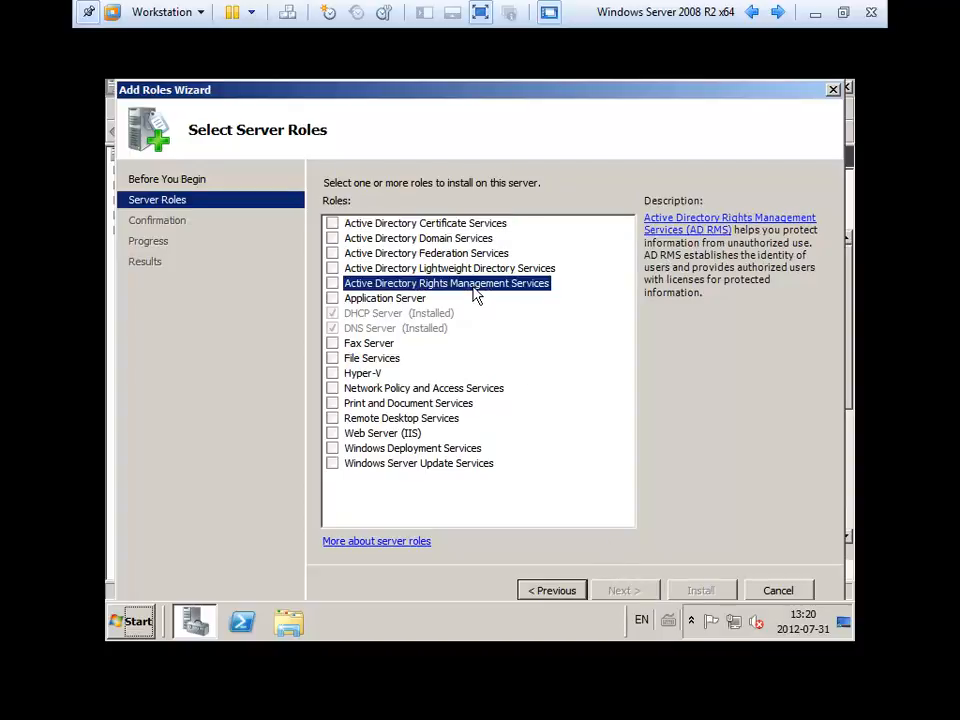
{"action": "left_click", "coordinate": [431, 241]}
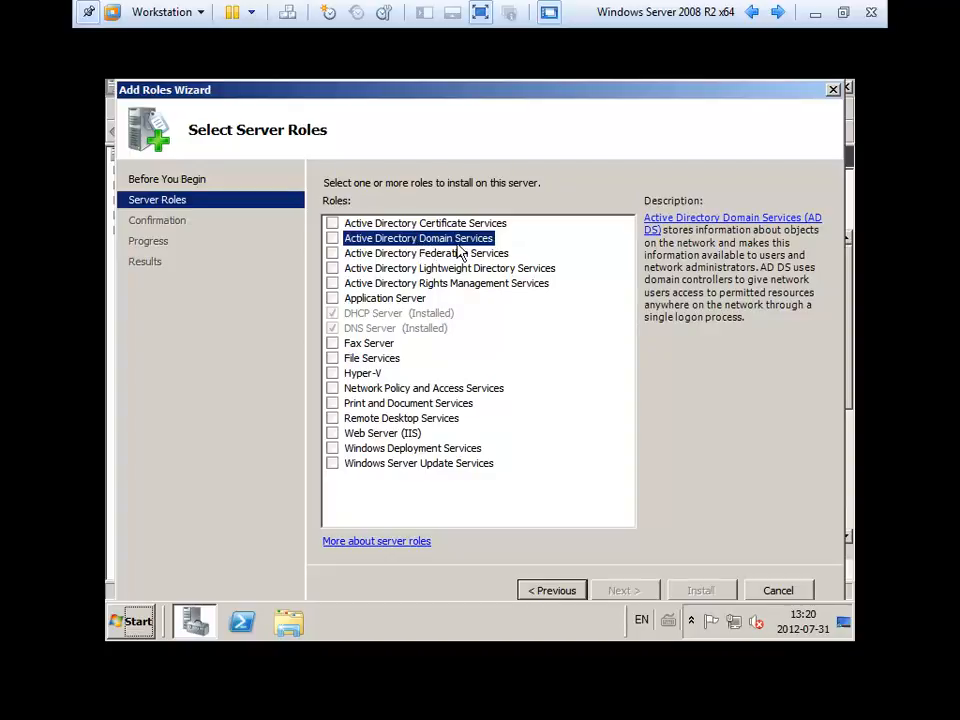
{"action": "left_click", "coordinate": [333, 239]}
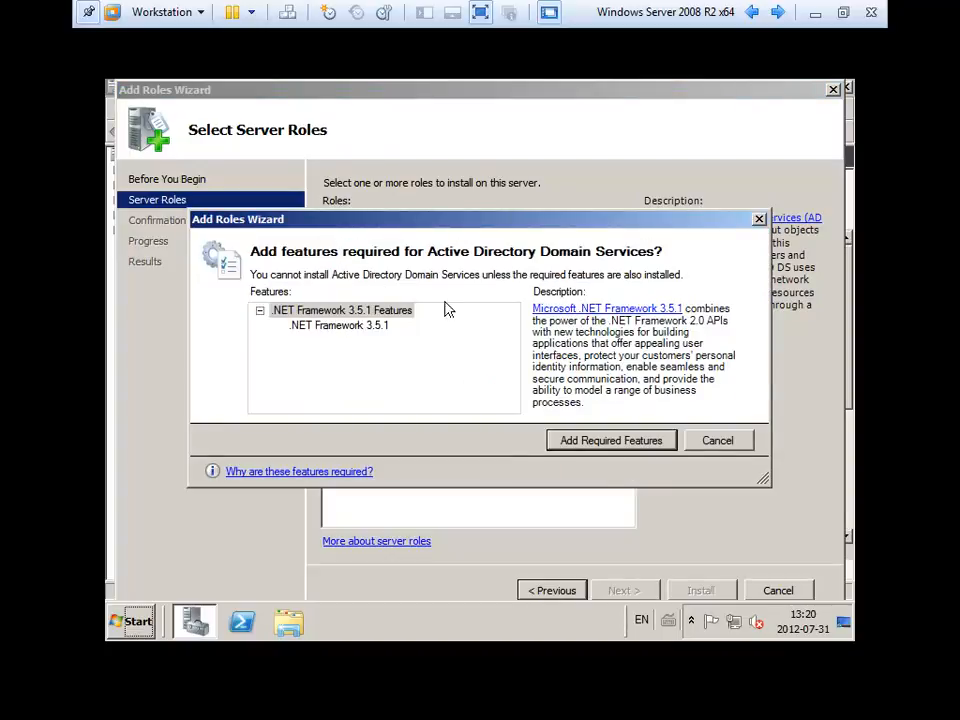
{"action": "left_click", "coordinate": [635, 448]}
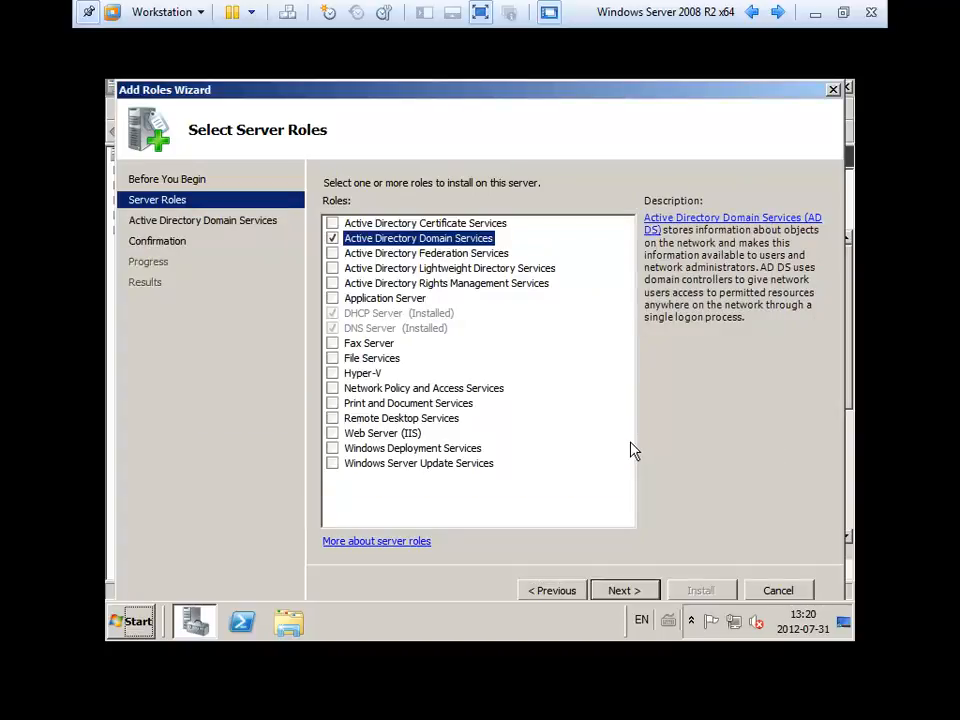
{"action": "left_click", "coordinate": [622, 590]}
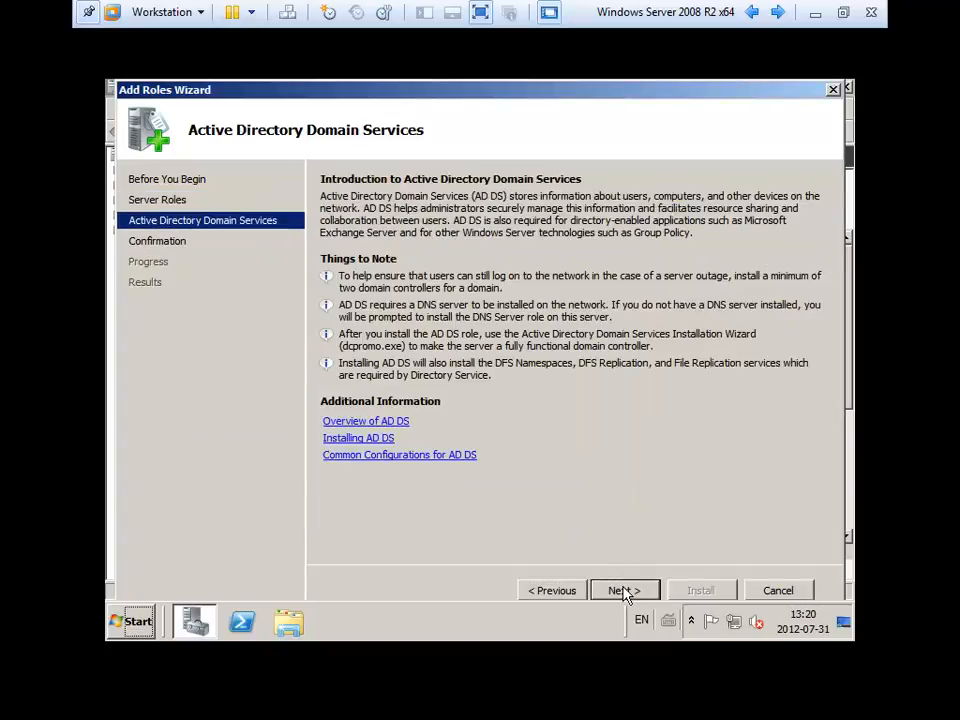
{"action": "left_click", "coordinate": [623, 591]}
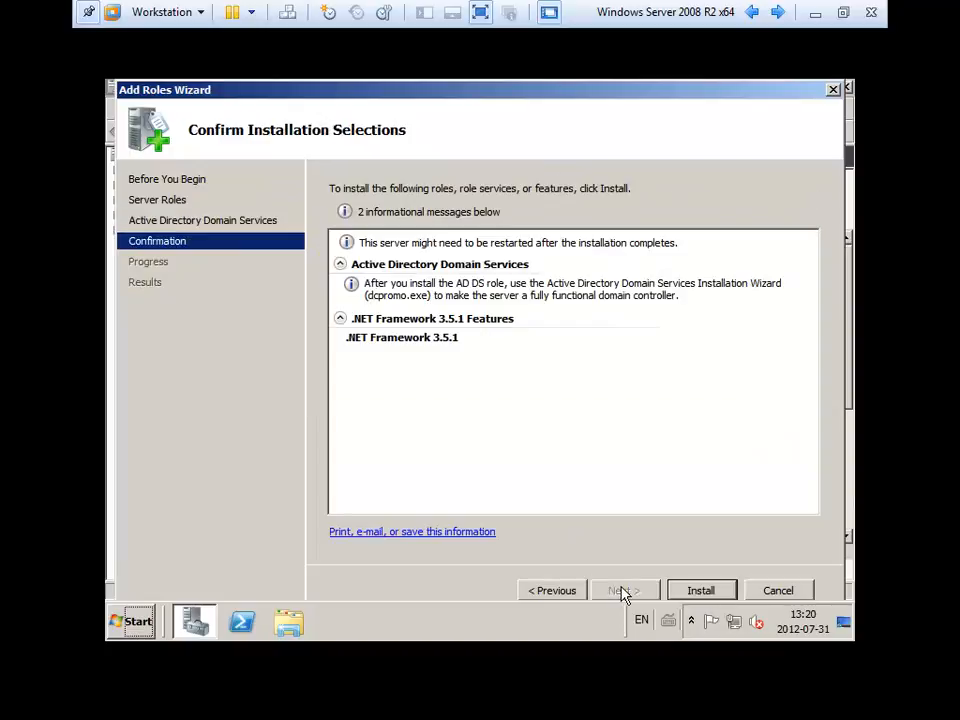
Install Active Directory Domain Services together with .NET Framework 3.5.1.
{"action": "left_click", "coordinate": [697, 591]}
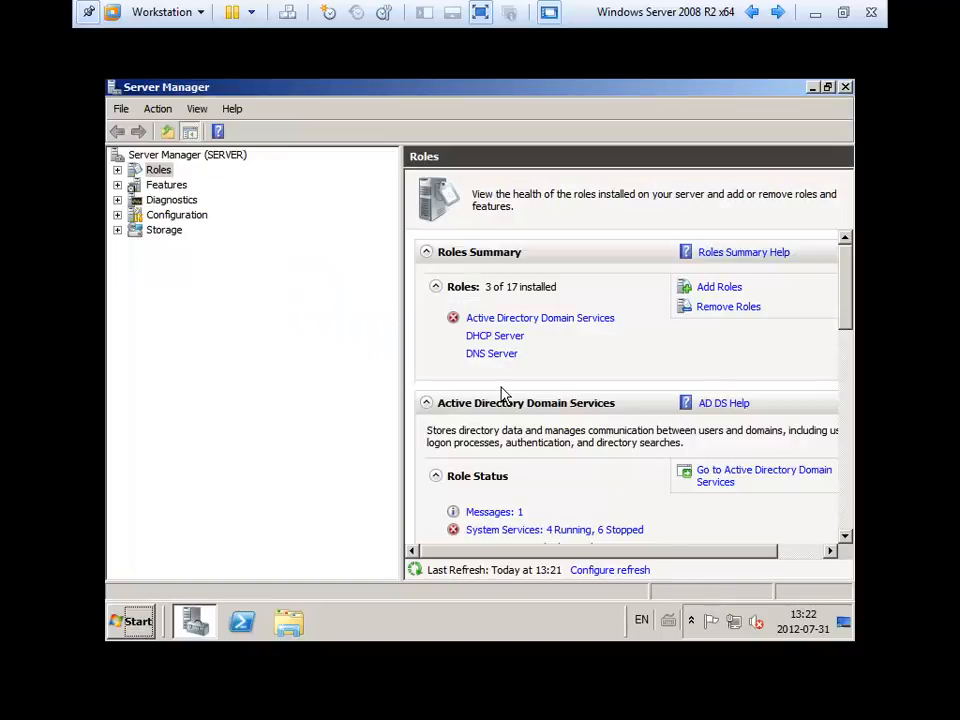
Expand Roles > Active Directory Domain Services and launch the AD DS Installation Wizard (dcpromo.exe).
{"action": "left_click", "coordinate": [118, 170]}
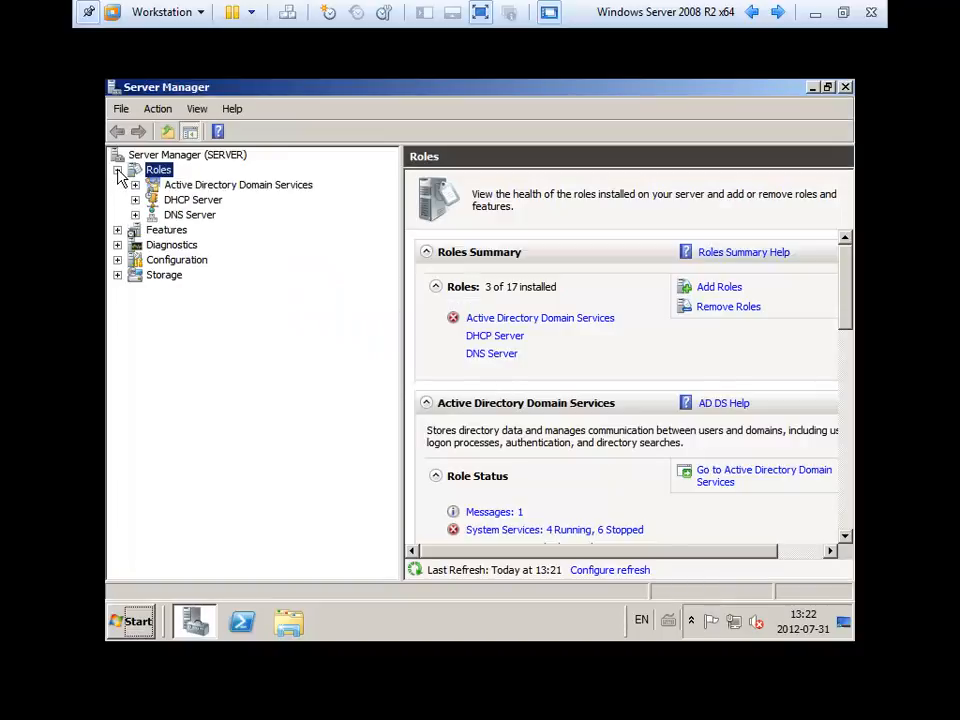
{"action": "left_click", "coordinate": [228, 190]}
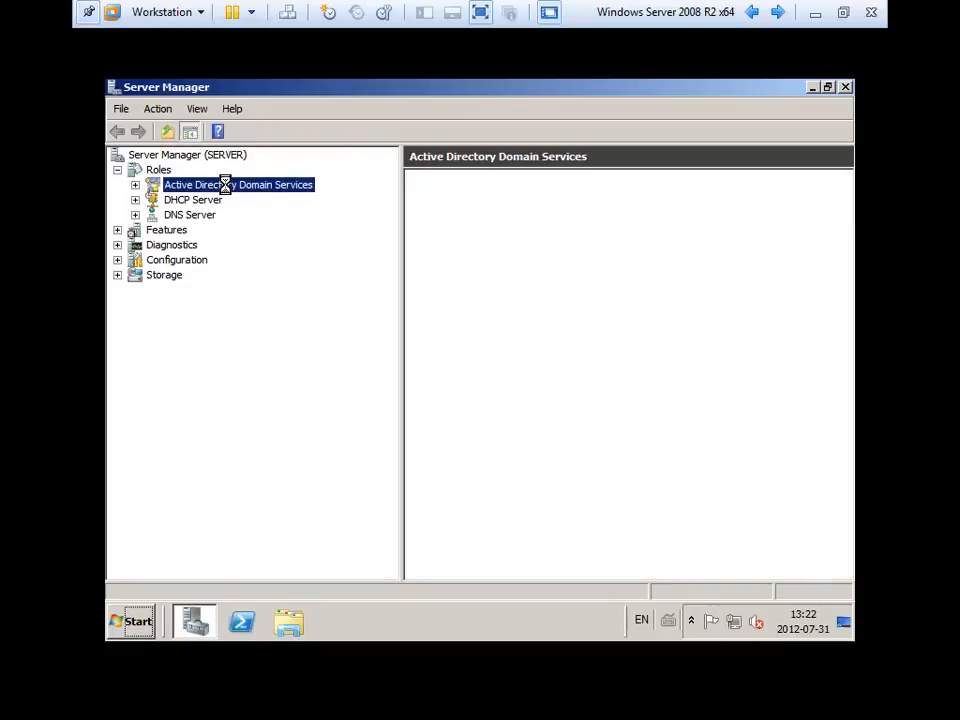
{"action": "left_click", "coordinate": [135, 185]}
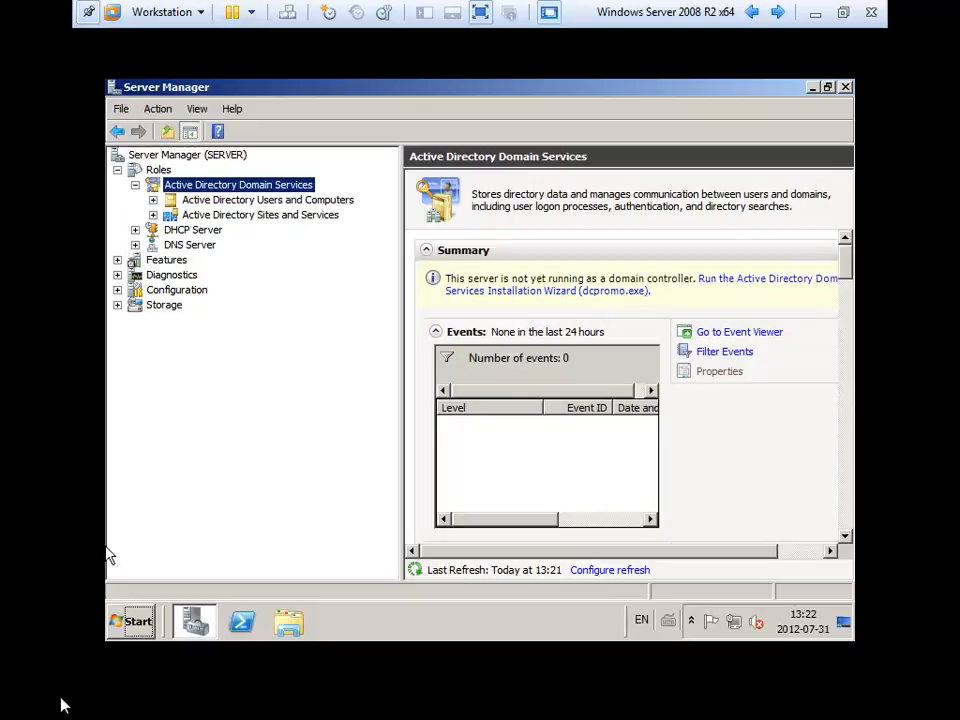
{"action": "left_click", "coordinate": [130, 622]}
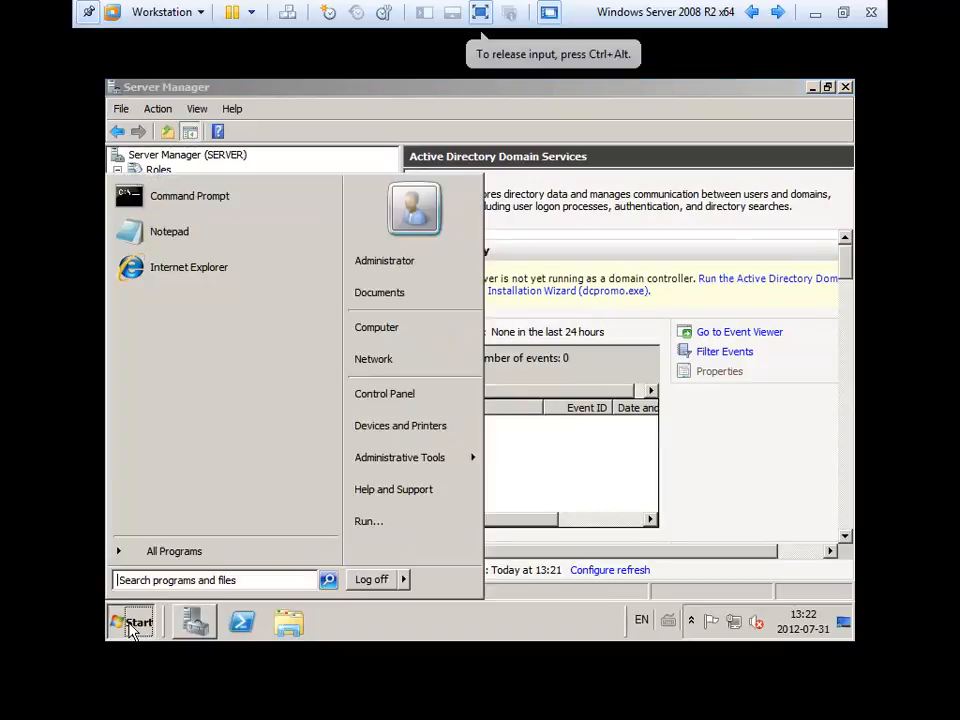
{"action": "left_click", "coordinate": [676, 287]}
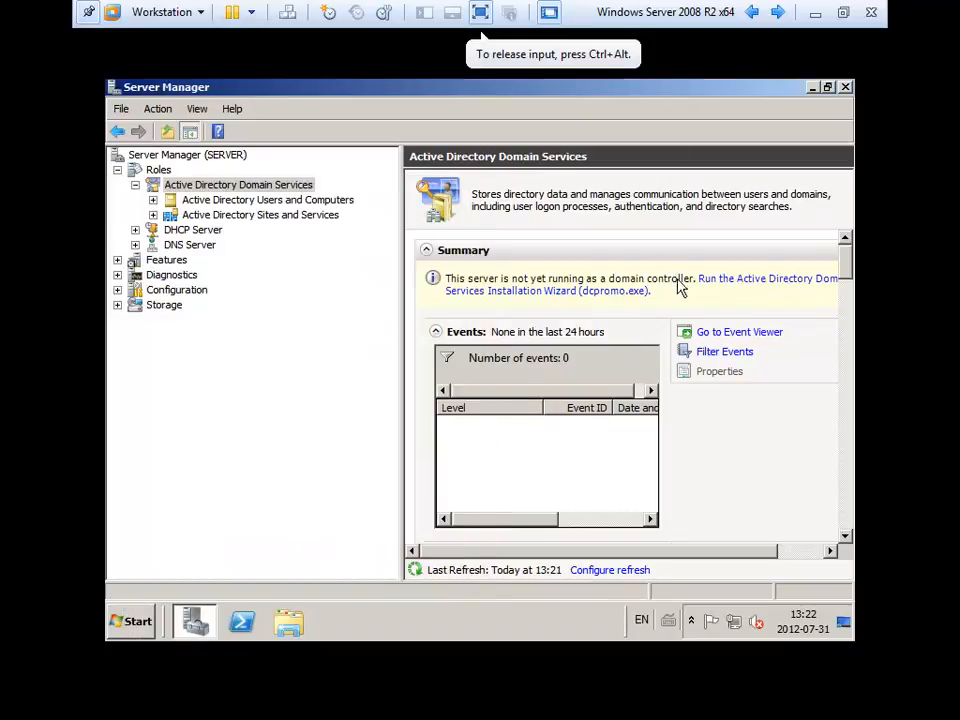
{"action": "left_click", "coordinate": [736, 285]}
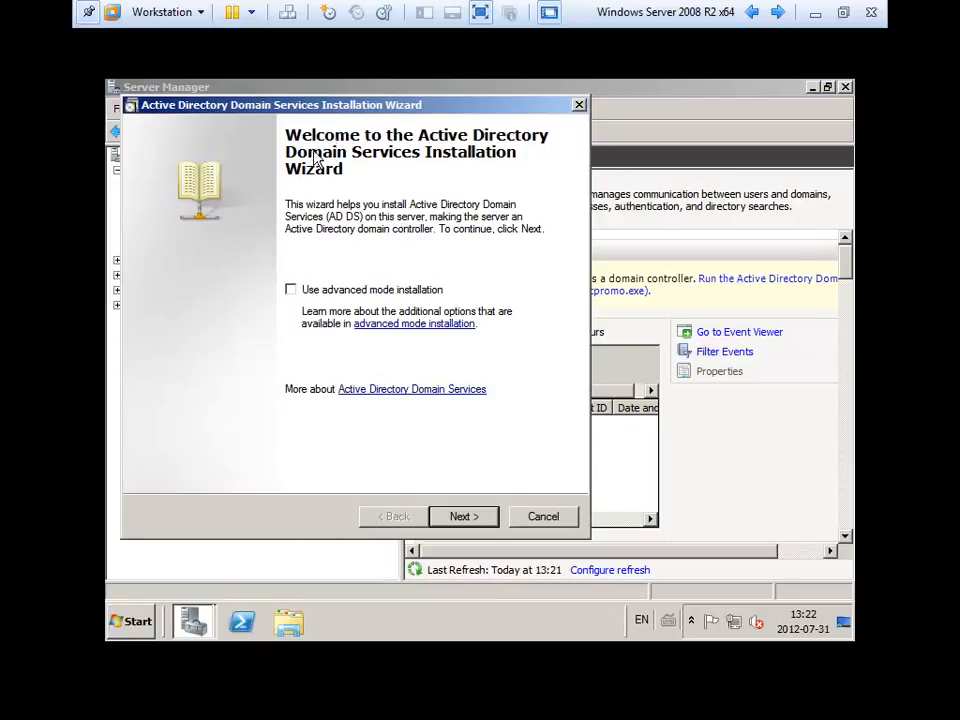
Go past the welcome and compatibility pages and choose 'Create a new domain in a new forest'.
{"action": "left_click_drag", "start_coordinate": [348, 100], "coordinate": [390, 91]}
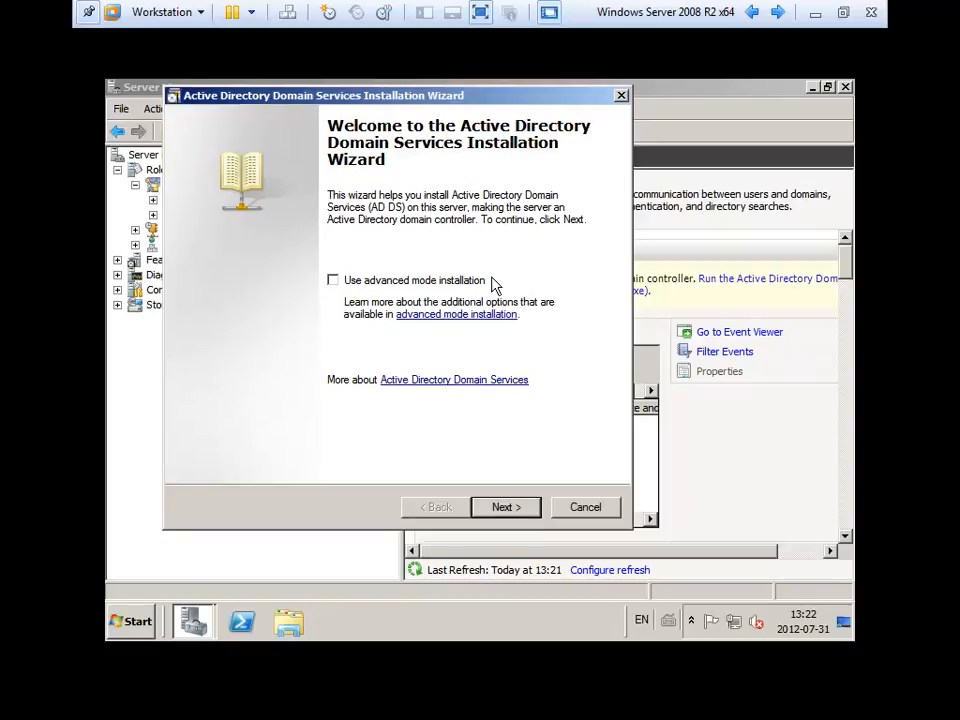
{"action": "left_click", "coordinate": [507, 510]}
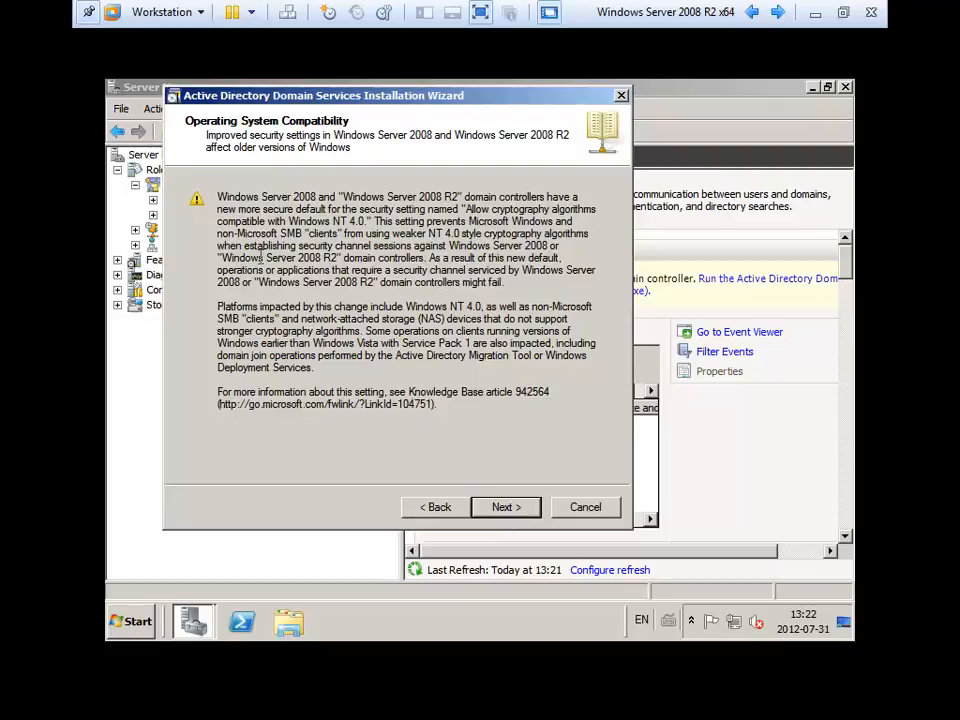
{"action": "left_click_drag", "start_coordinate": [222, 257], "coordinate": [318, 256]}
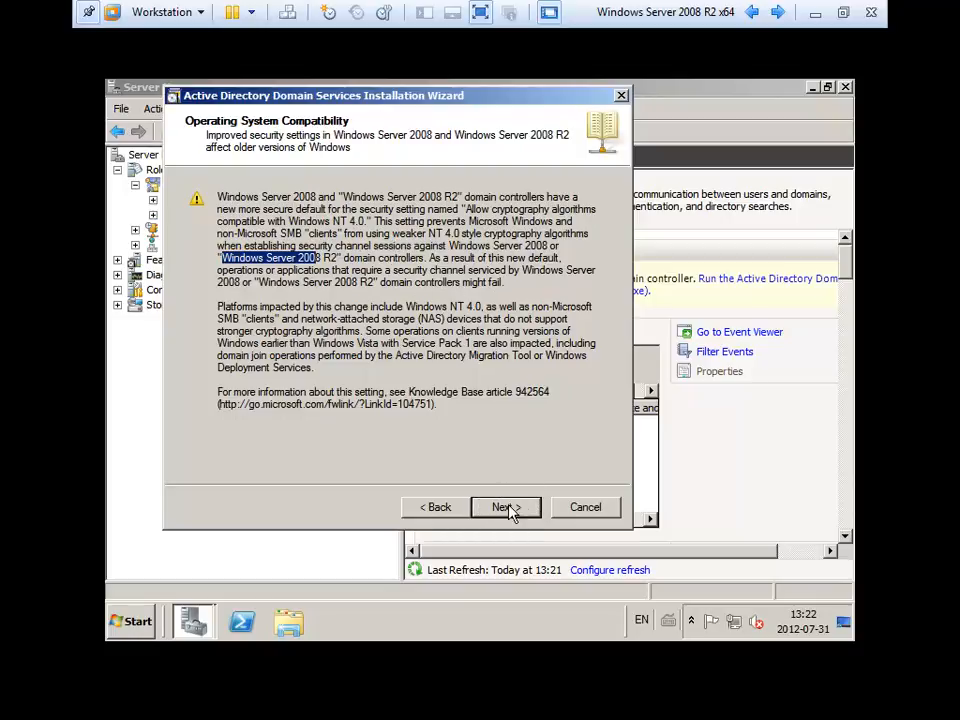
{"action": "left_click", "coordinate": [481, 305]}
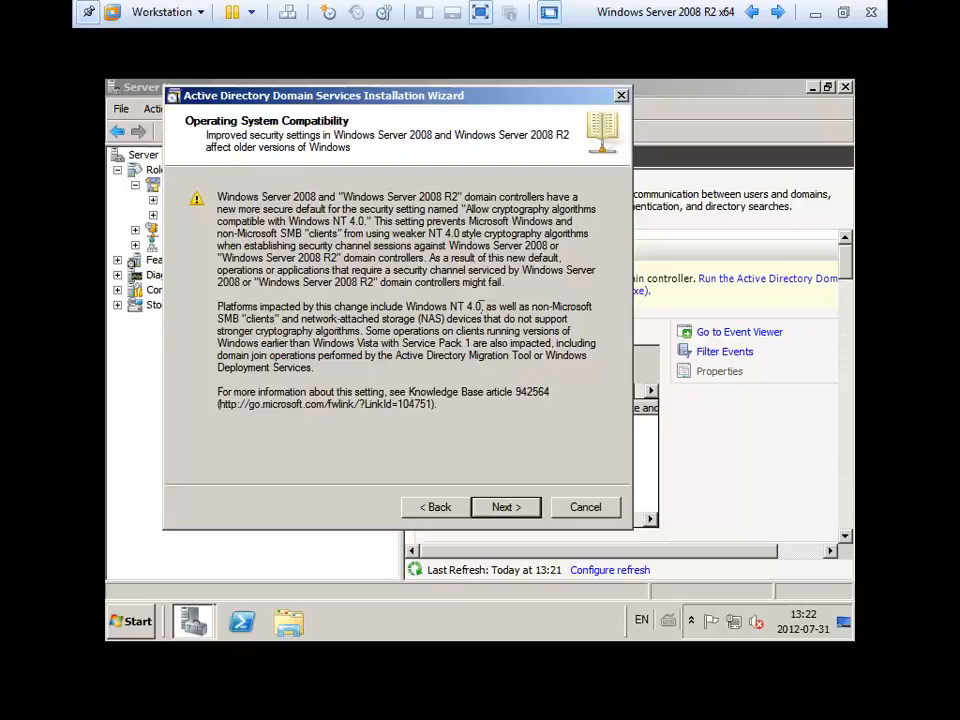
{"action": "left_click", "coordinate": [503, 507]}
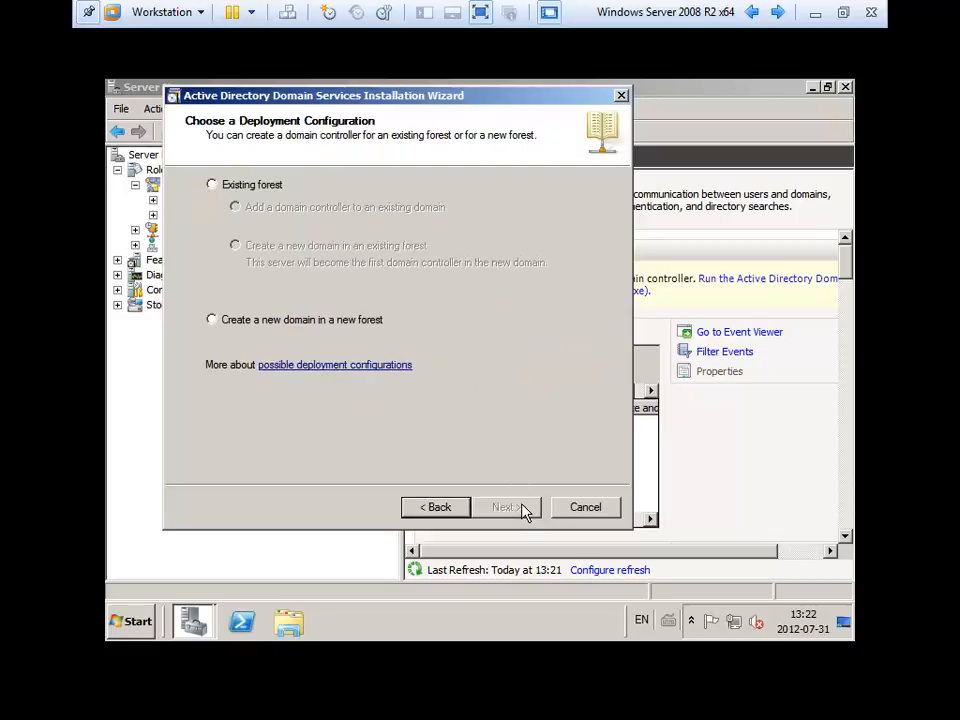
{"action": "left_click", "coordinate": [256, 189]}
{"action": "left_click", "coordinate": [295, 326]}
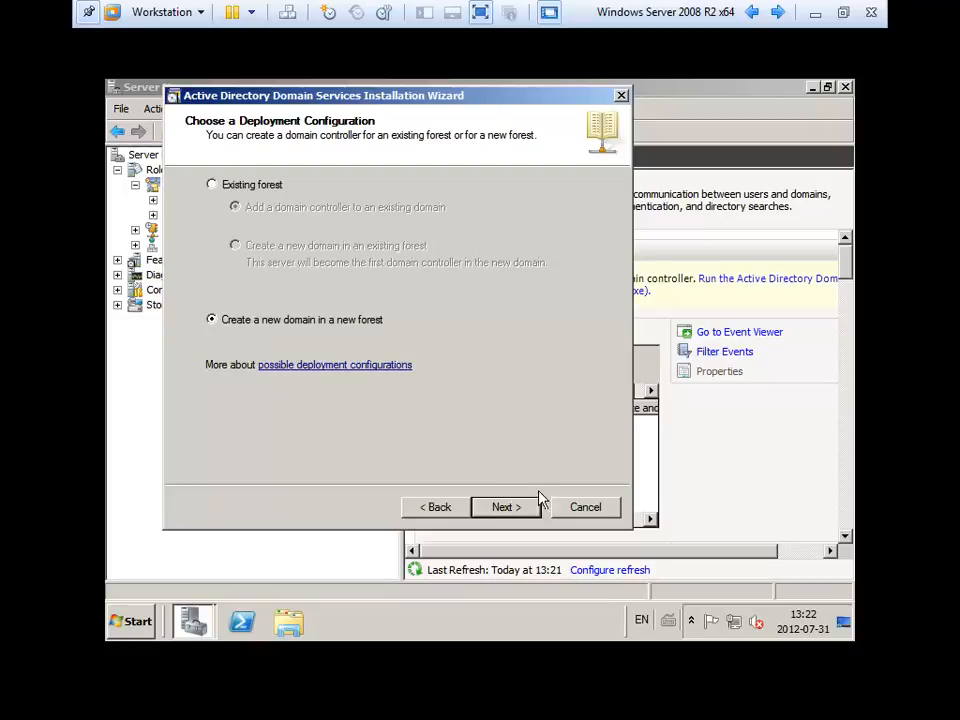
{"action": "left_click", "coordinate": [514, 512]}
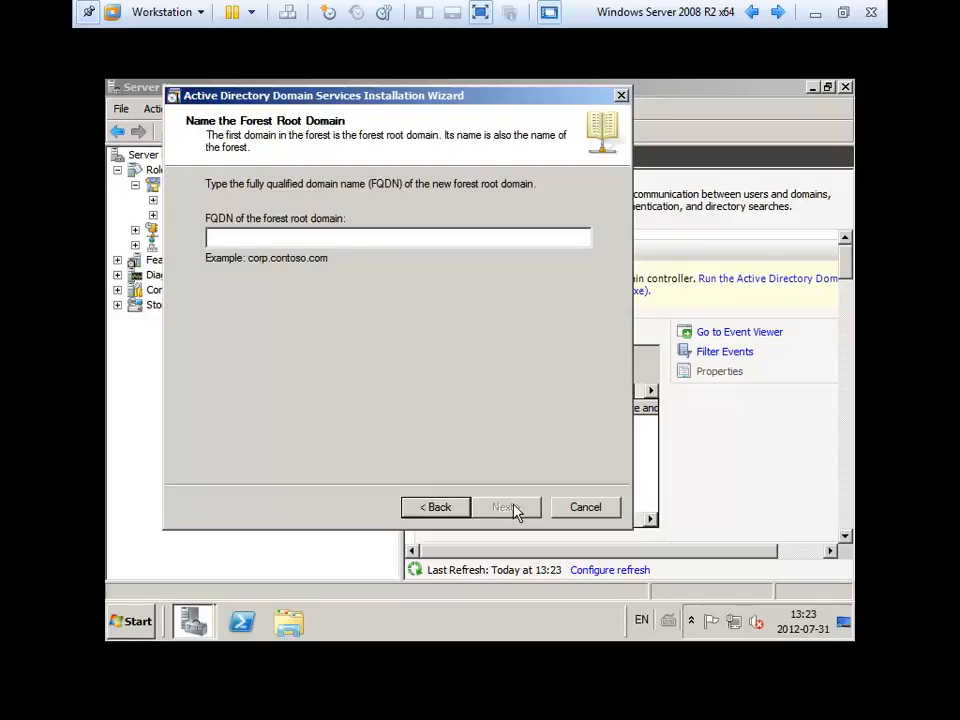
Enter contoso.com as the forest root domain FQDN and submit it for the name check.
{"action": "type", "text": "contoso"}
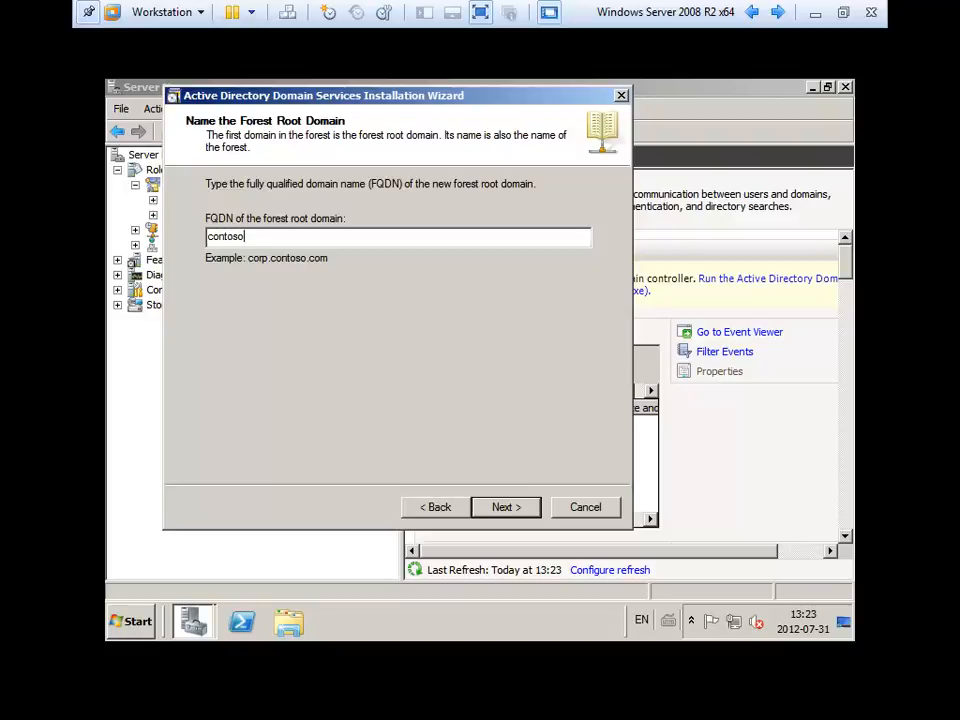
{"action": "type", "text": ".com"}
{"action": "left_click", "coordinate": [507, 510]}
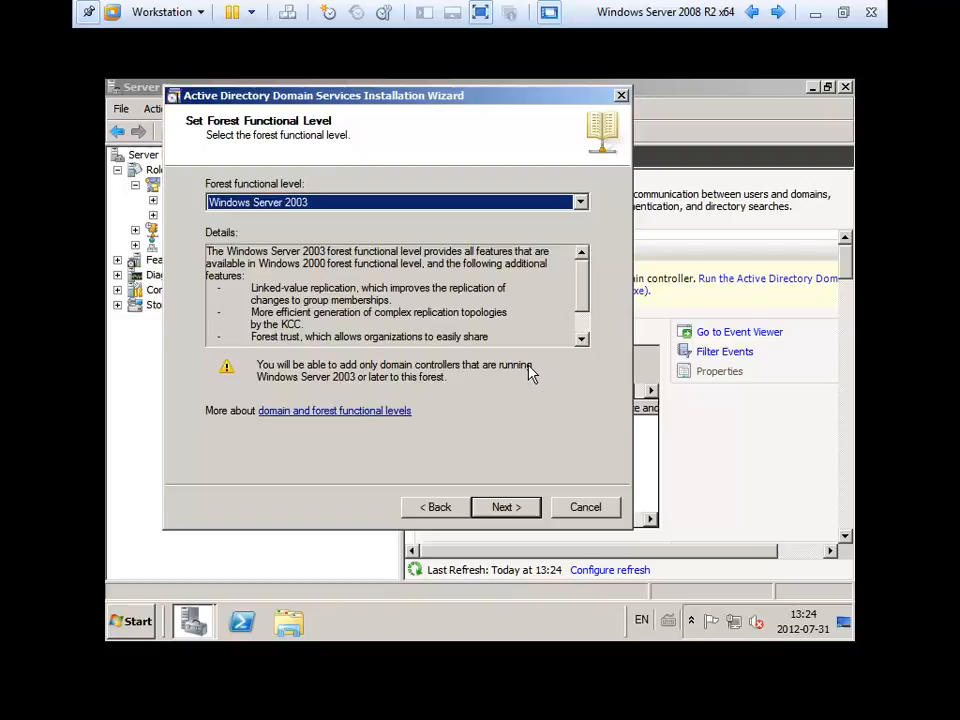
Change the forest functional level to Windows Server 2008 R2 and highlight the Recycle Bin details.
{"action": "left_click", "coordinate": [300, 203]}
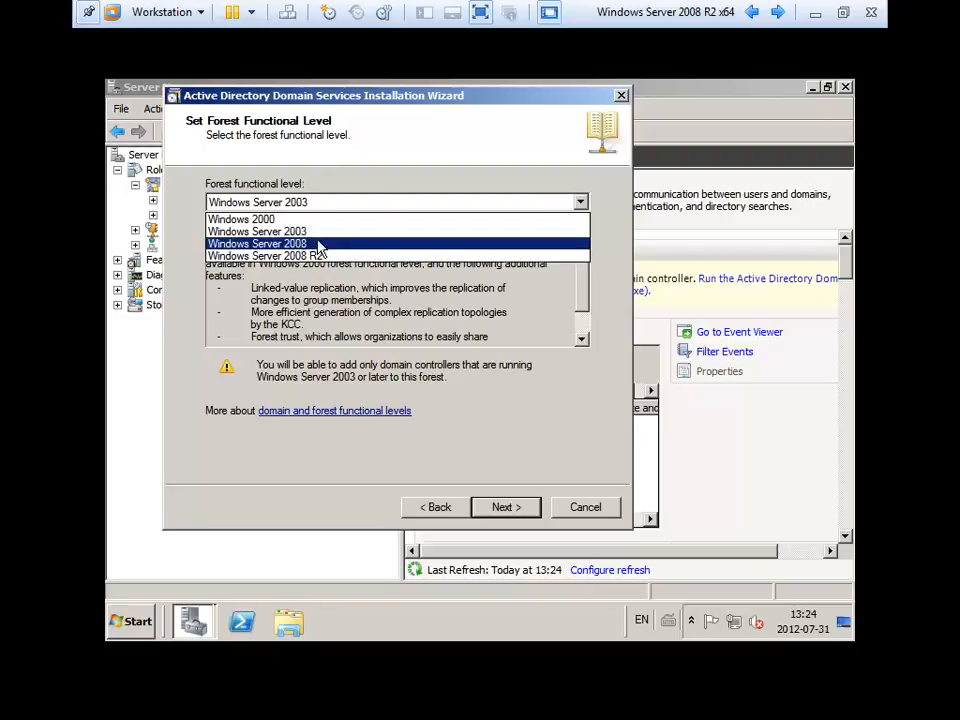
{"action": "left_click", "coordinate": [318, 244]}
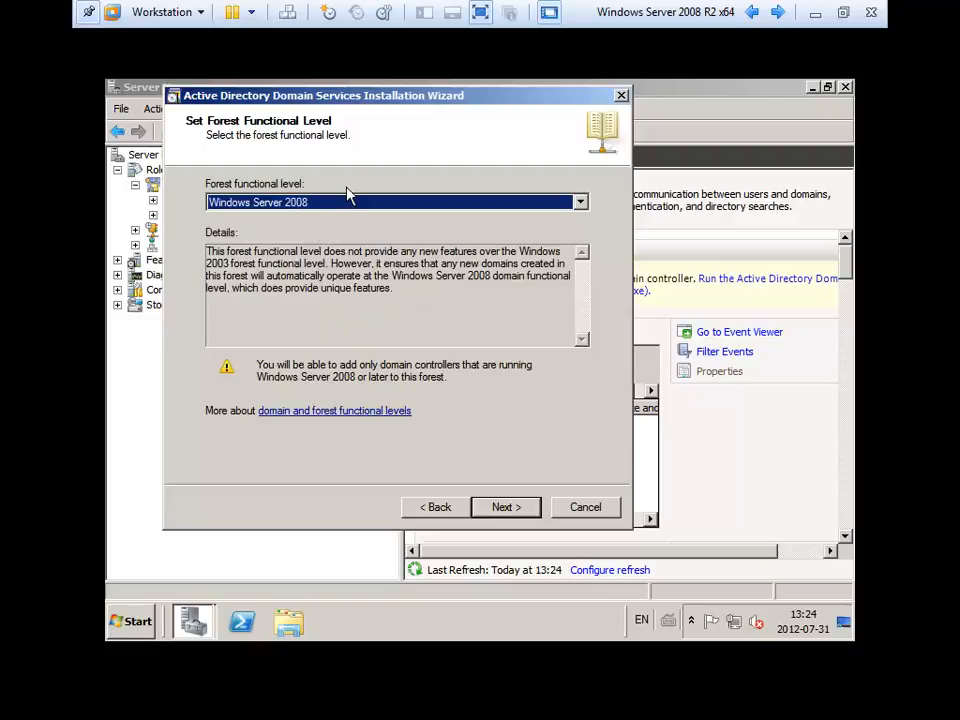
{"action": "left_click", "coordinate": [348, 201]}
{"action": "left_click", "coordinate": [341, 257]}
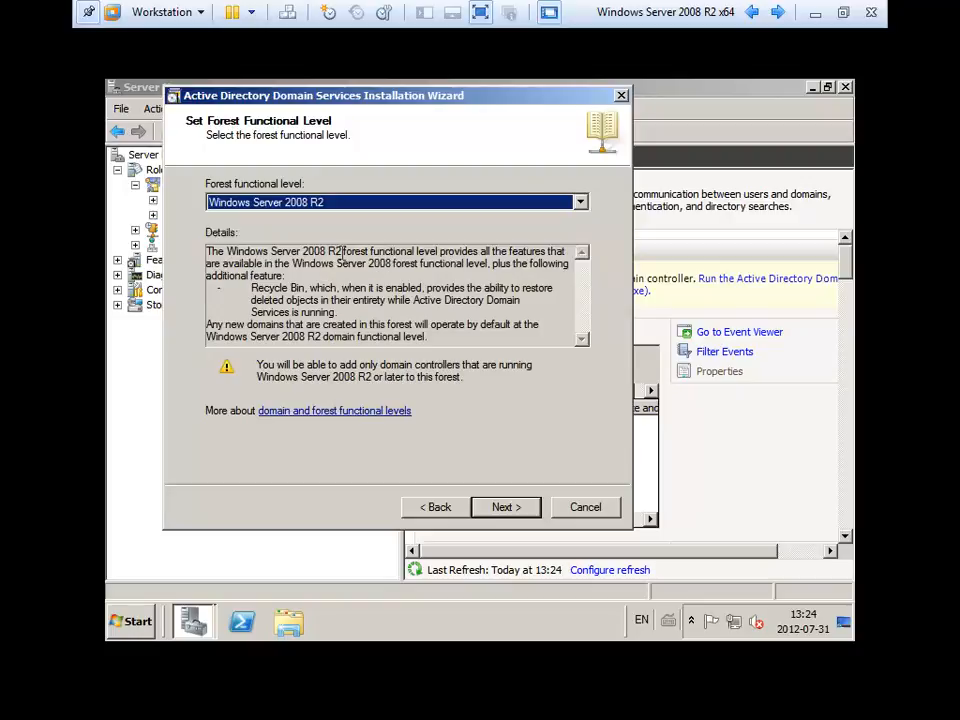
{"action": "left_click_drag", "start_coordinate": [251, 288], "coordinate": [313, 291]}
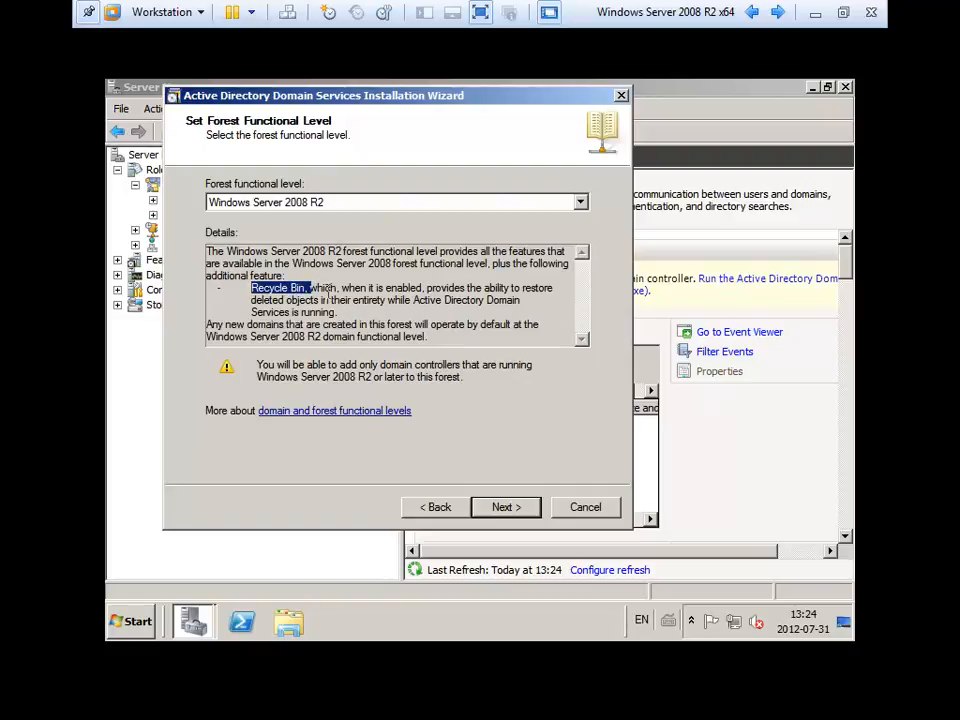
{"action": "left_click", "coordinate": [385, 299]}
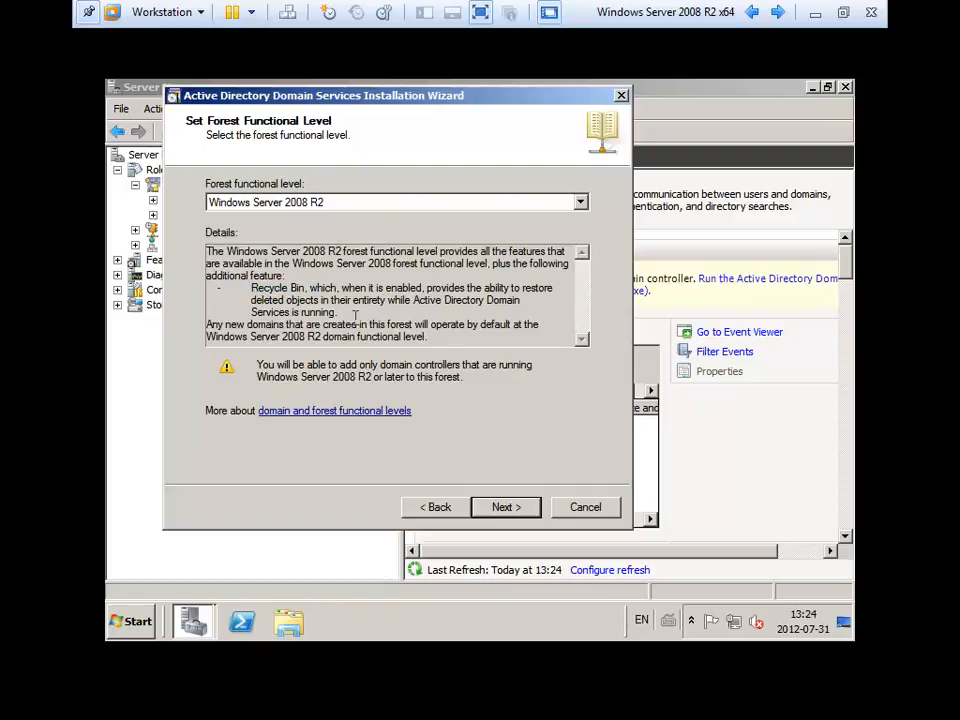
{"action": "left_click_drag", "start_coordinate": [373, 308], "coordinate": [240, 285]}
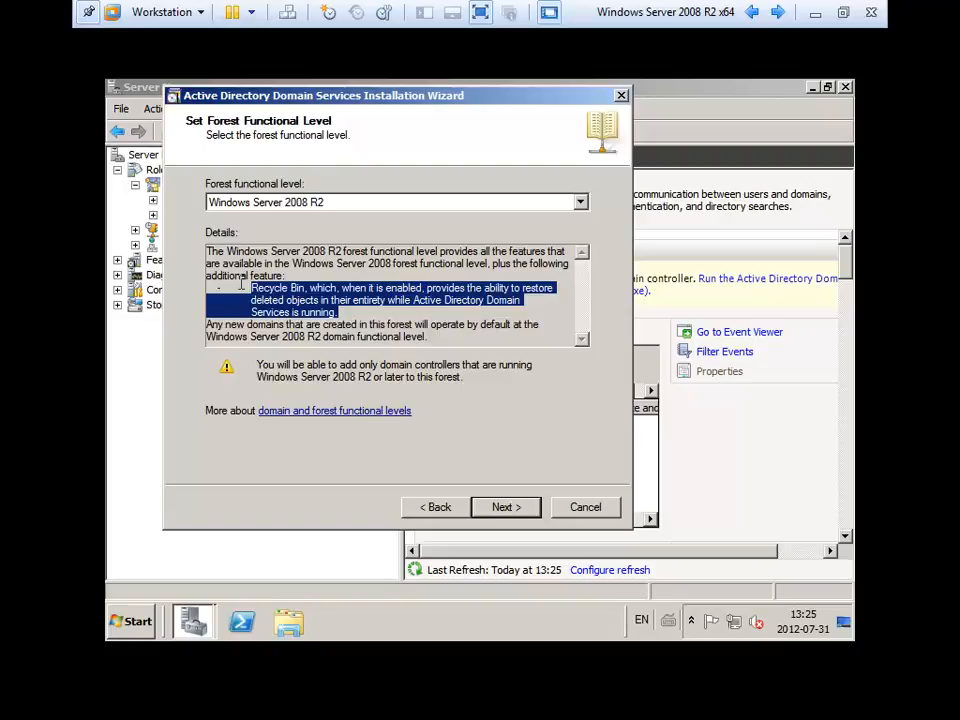
Select and clear parts of the Recycle Bin description, then reopen the forest functional level list.
{"action": "left_click", "coordinate": [240, 284]}
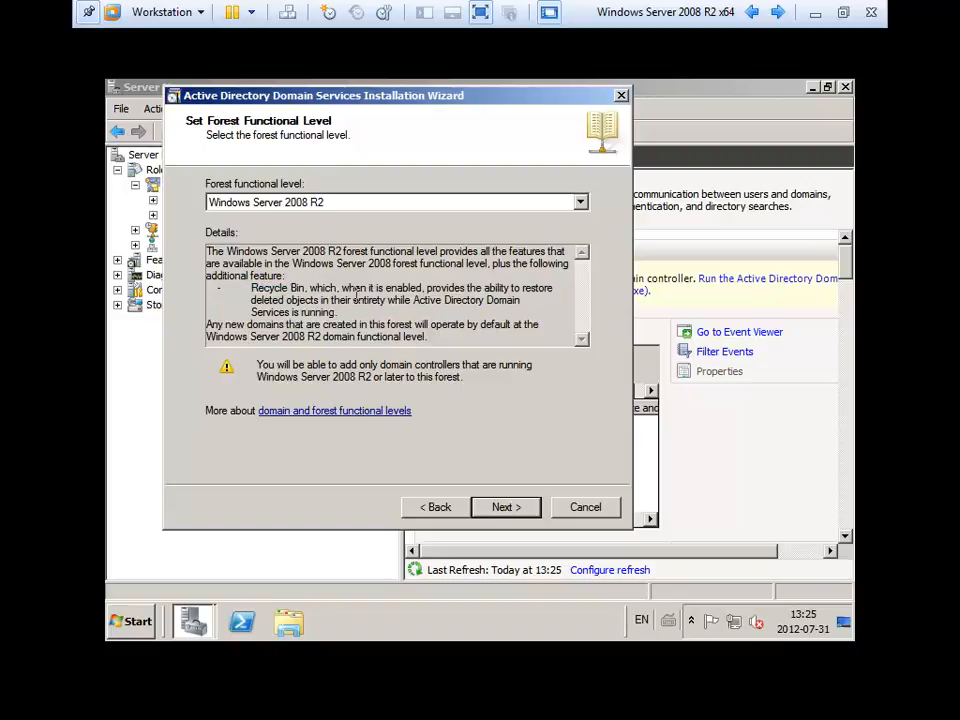
{"action": "left_click_drag", "start_coordinate": [250, 288], "coordinate": [175, 285]}
{"action": "left_click", "coordinate": [346, 305]}
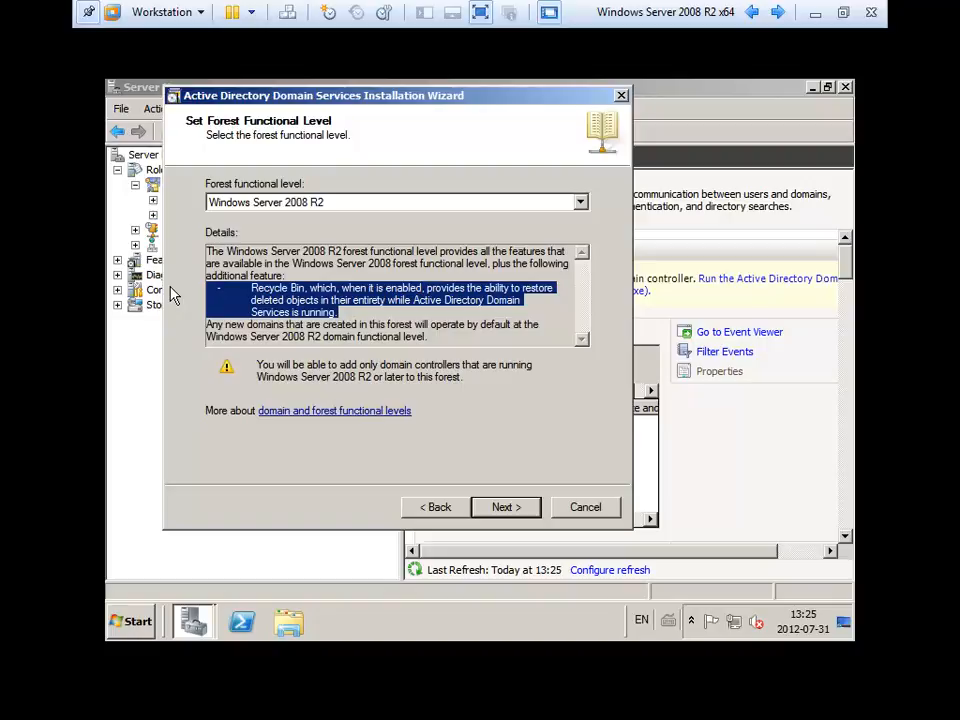
{"action": "left_click", "coordinate": [383, 298]}
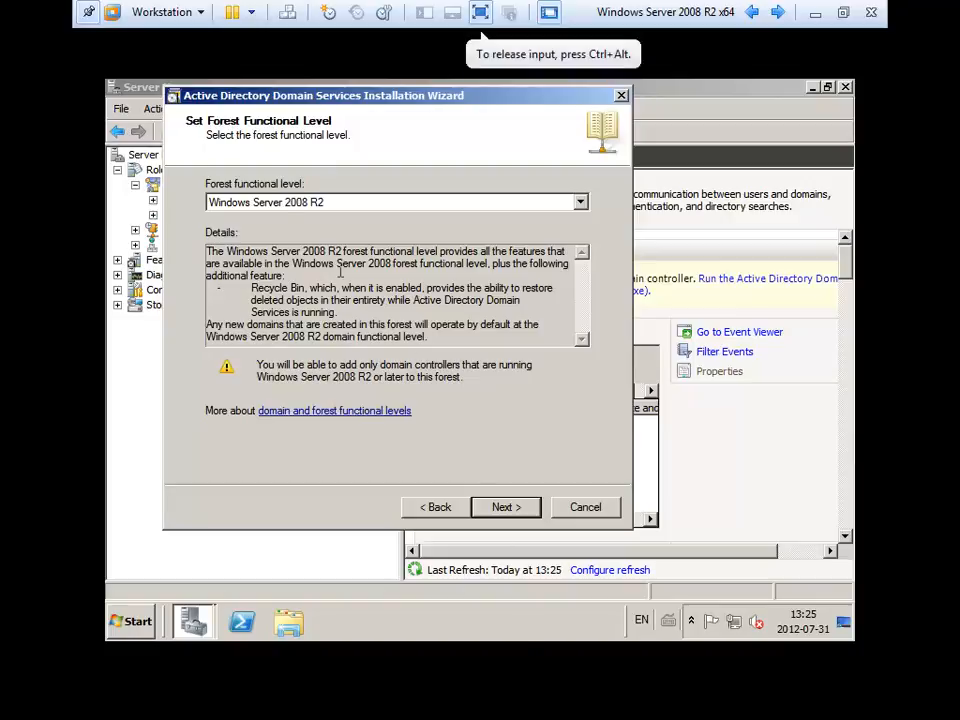
{"action": "left_click", "coordinate": [279, 203]}
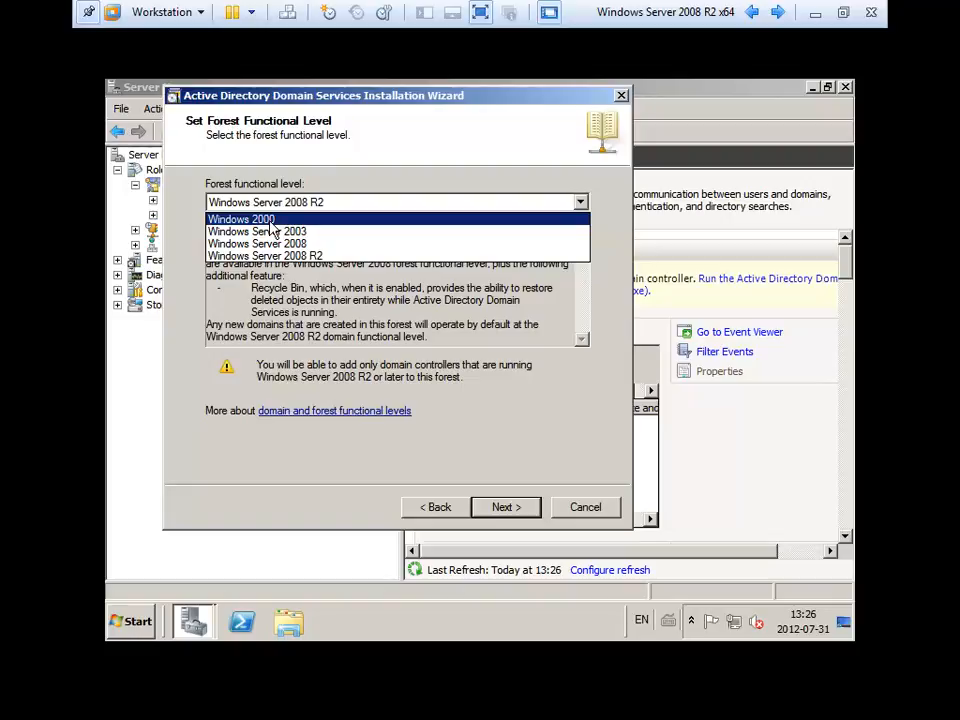
Keep Windows Server 2008 R2 as the forest level and proceed to Additional Domain Controller Options.
{"action": "left_click", "coordinate": [266, 255]}
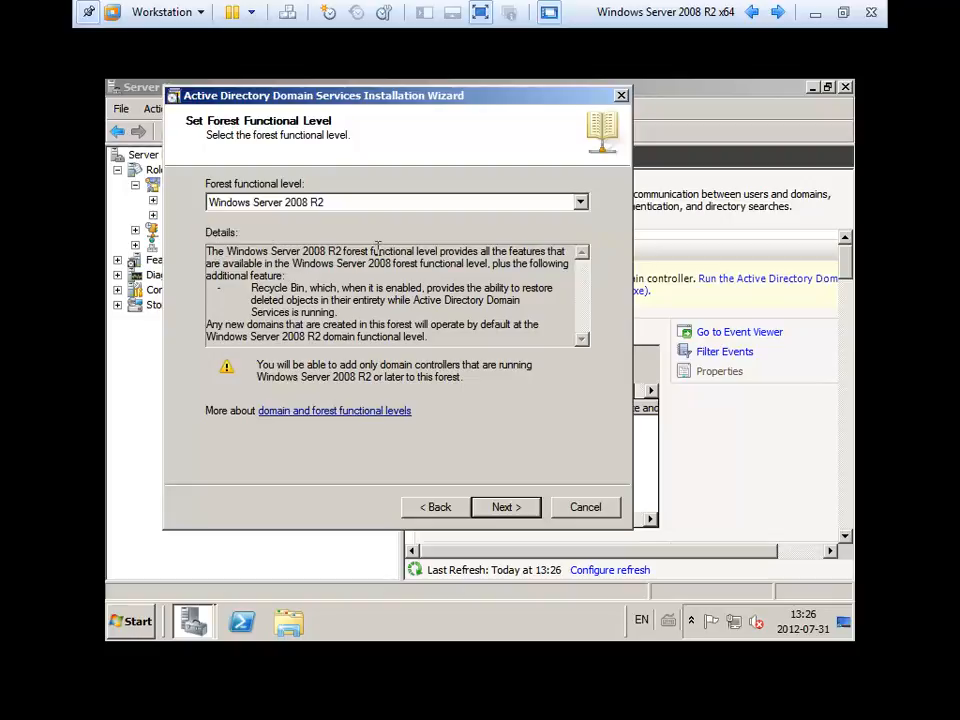
{"action": "left_click", "coordinate": [505, 508]}
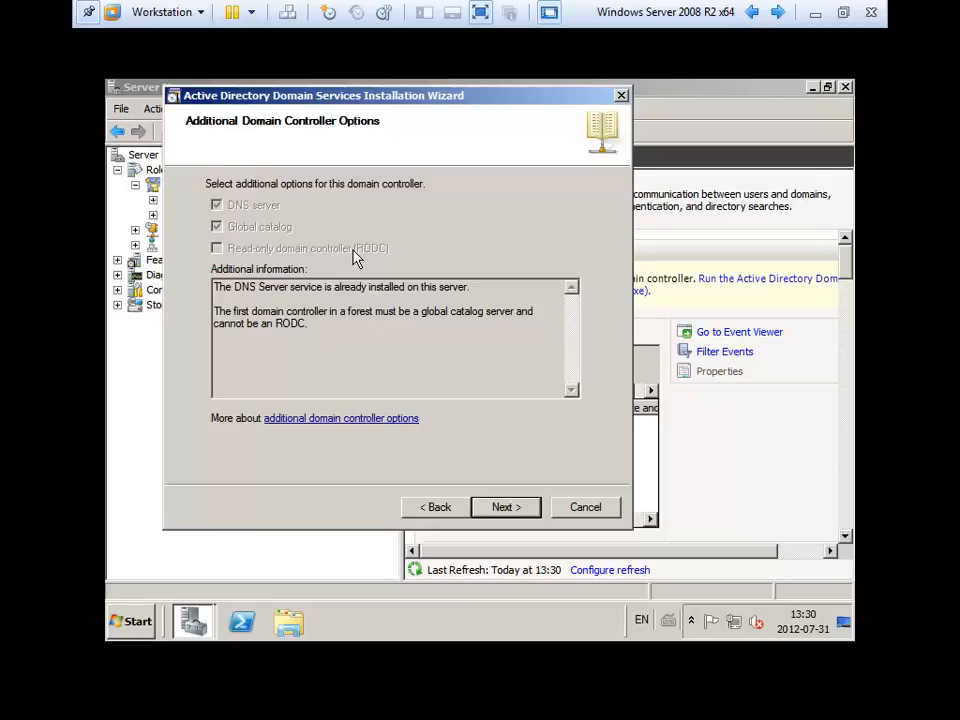
Accept the additional domain controller options with the read-only domain controller option left off.
{"action": "left_click", "coordinate": [516, 512]}
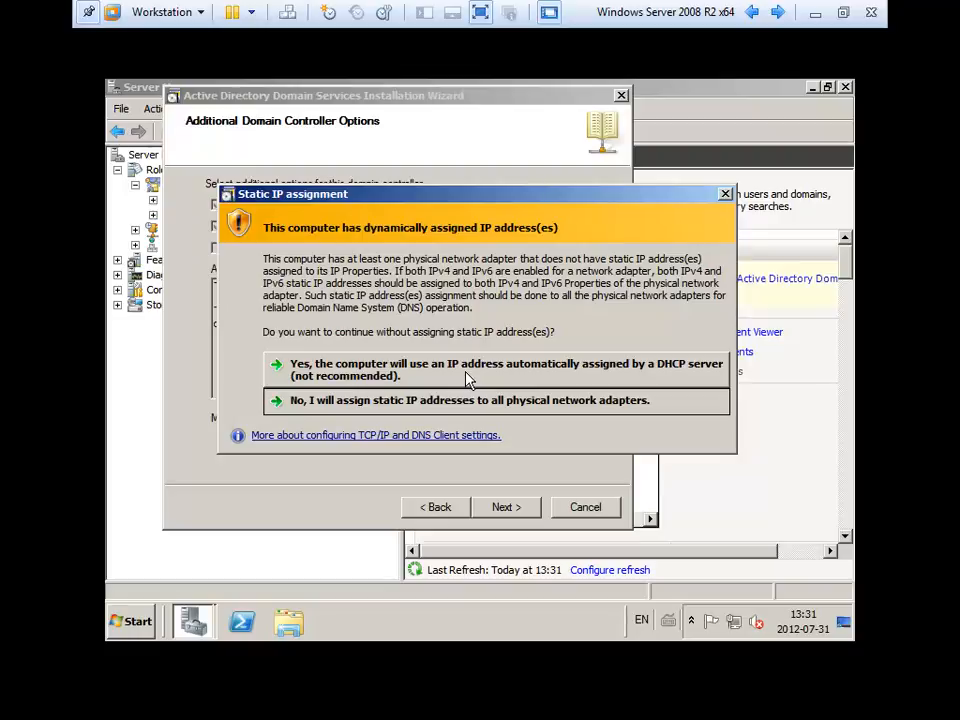
Keep the DHCP-assigned IP address and accept the DNS delegation warning.
{"action": "left_click", "coordinate": [378, 375]}
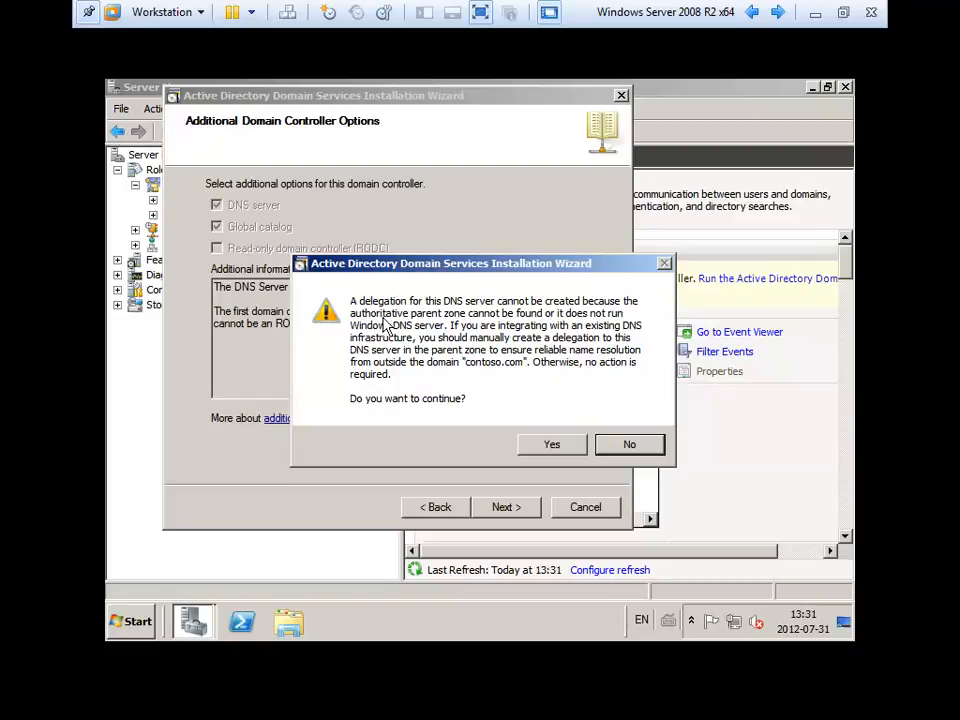
{"action": "left_click", "coordinate": [548, 448]}
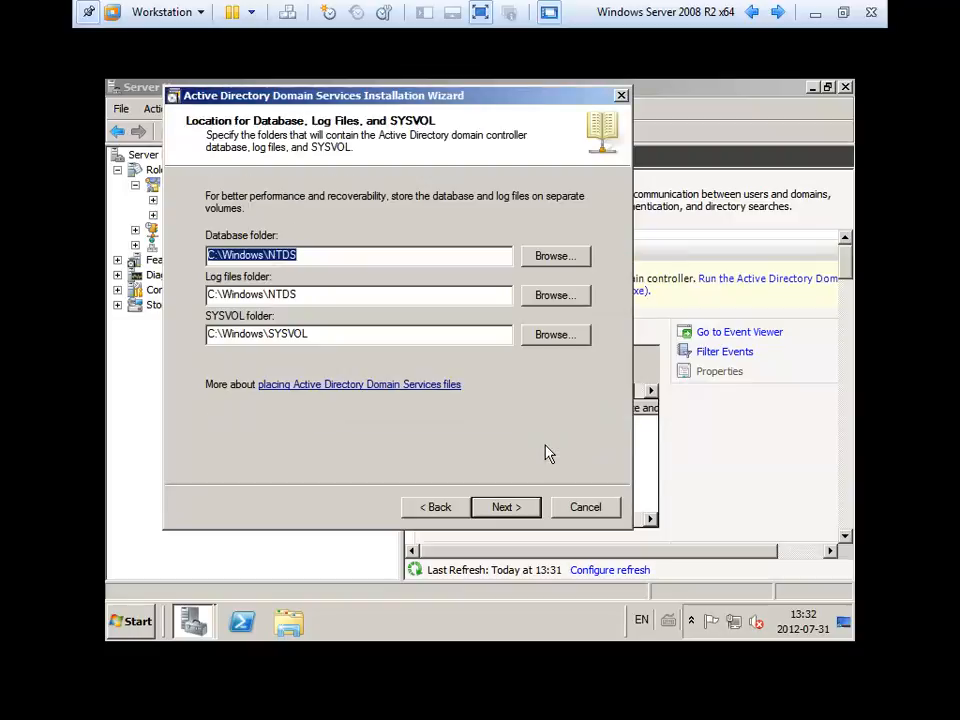
Keep default database, log and SYSVOL folders and enter the Directory Services Restore Mode password.
{"action": "left_click", "coordinate": [511, 512]}
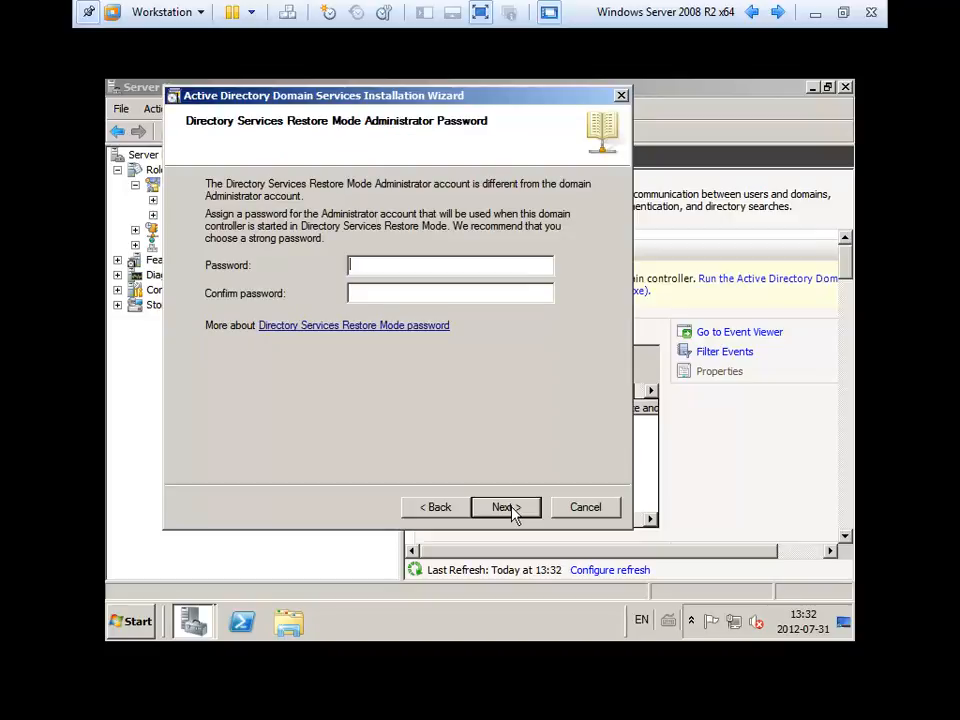
{"action": "type", "text": "Password1!"}
{"action": "key", "text": "Tab"}
{"action": "type", "text": "Password1!"}
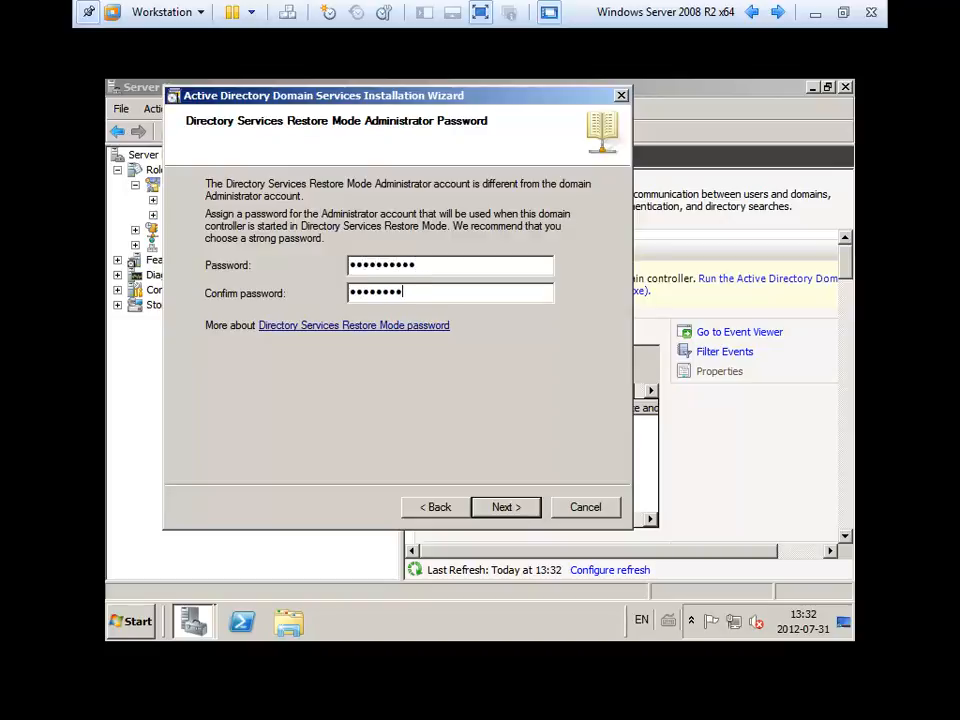
{"action": "left_click", "coordinate": [511, 508]}
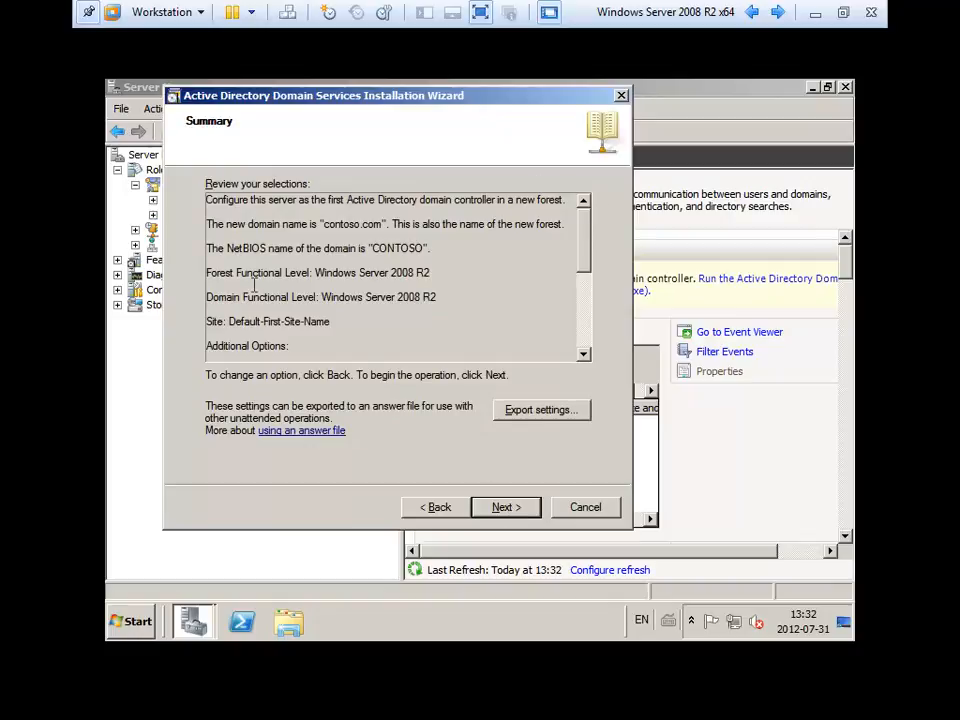
Review the summary's functional level, NetBIOS name and SYSVOL path, then start AD DS configuration.
{"action": "left_click_drag", "start_coordinate": [205, 297], "coordinate": [424, 298]}
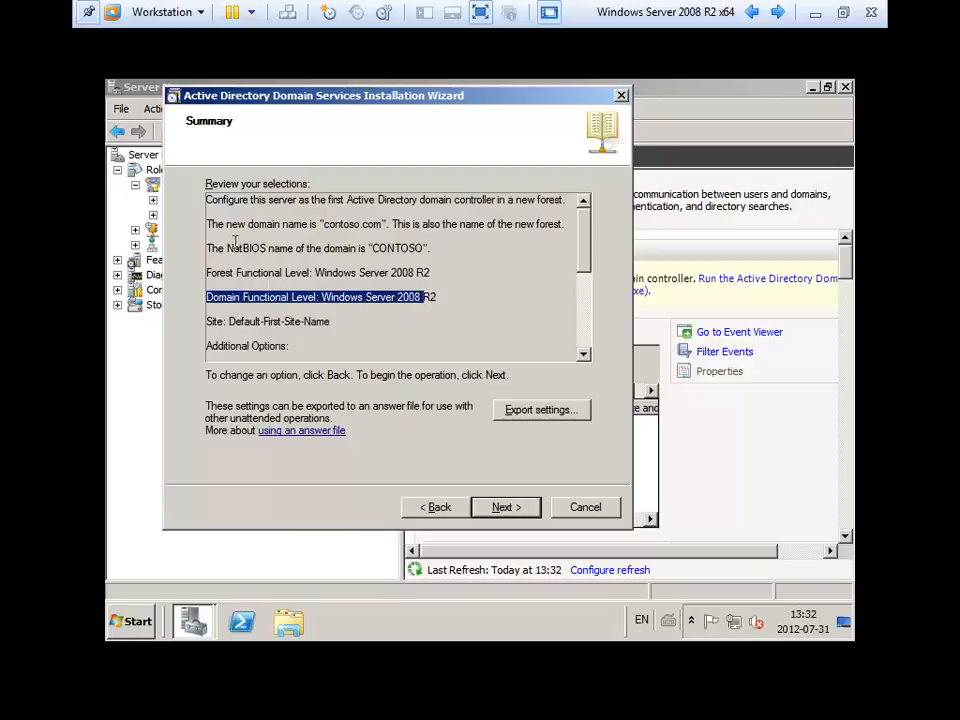
{"action": "left_click_drag", "start_coordinate": [227, 248], "coordinate": [585, 328]}
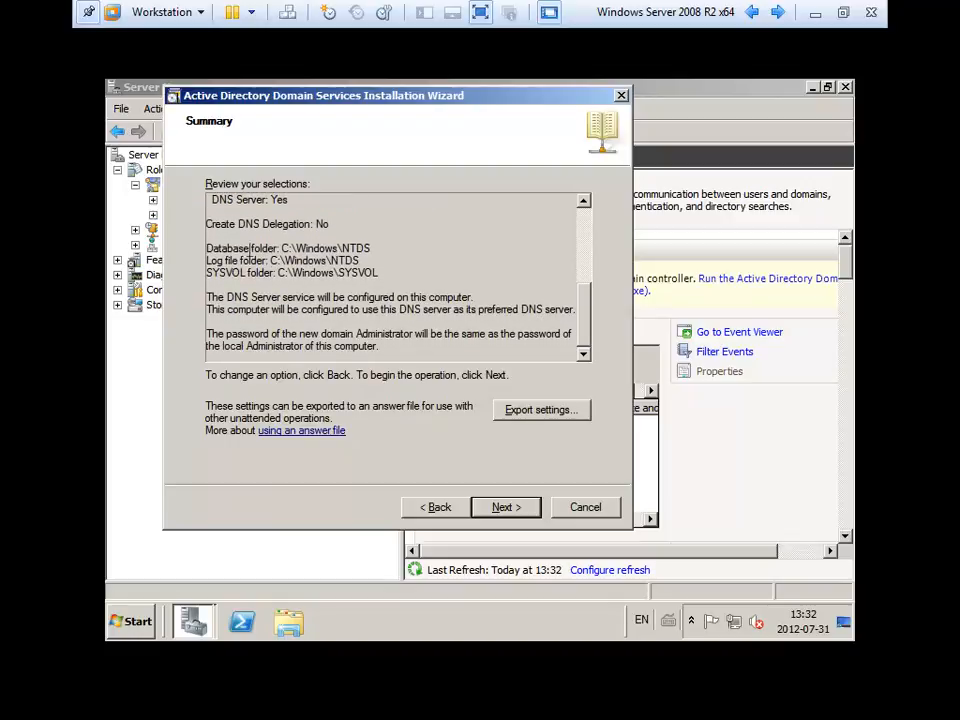
{"action": "left_click_drag", "start_coordinate": [372, 246], "coordinate": [292, 248]}
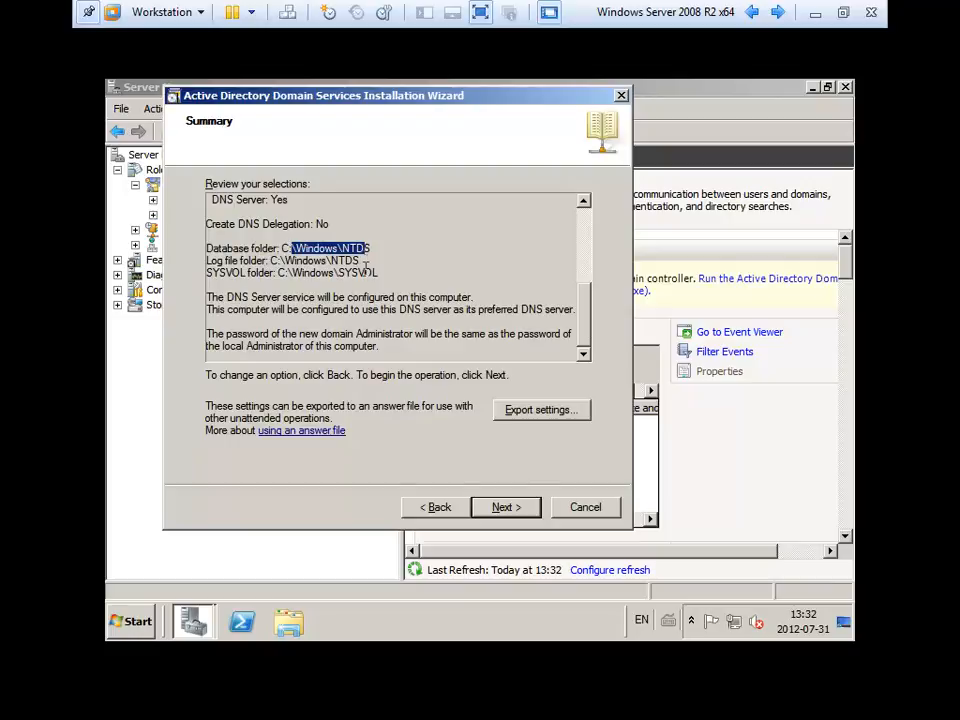
{"action": "left_click_drag", "start_coordinate": [380, 272], "coordinate": [334, 272]}
{"action": "left_click", "coordinate": [396, 282]}
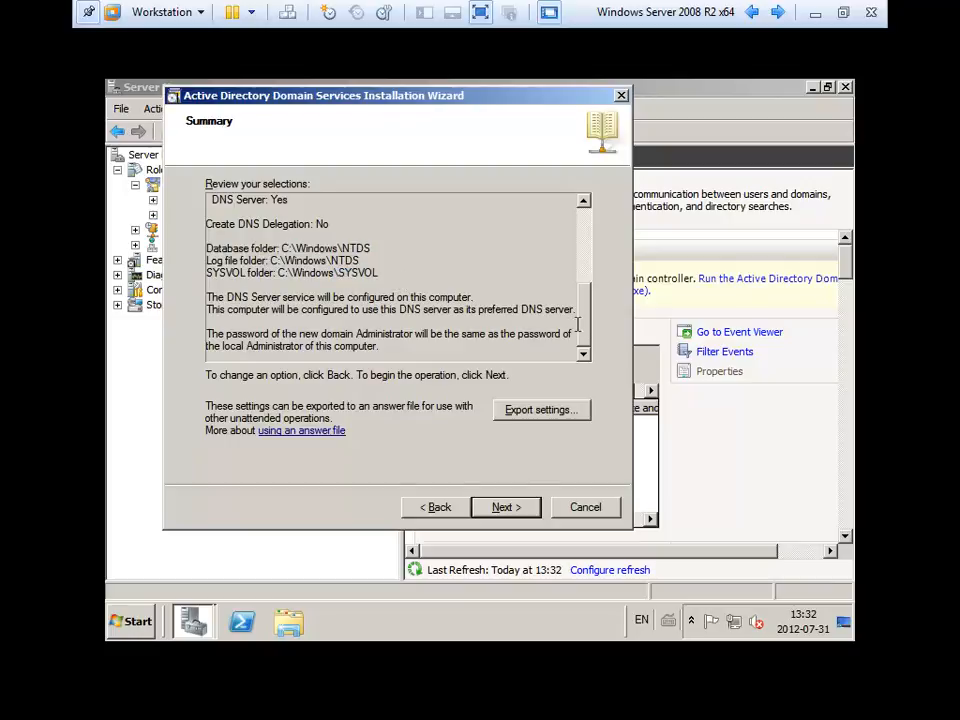
{"action": "left_click", "coordinate": [505, 509]}
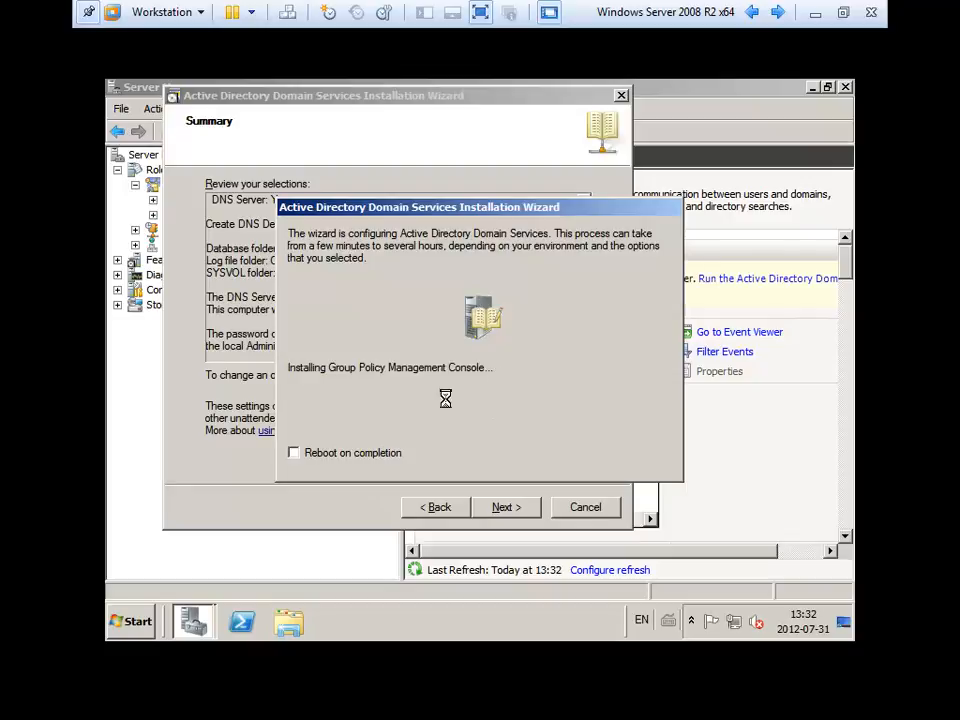
Tick Reboot on completion so the server restarts once AD DS configuration finishes.
{"action": "left_click", "coordinate": [308, 455]}
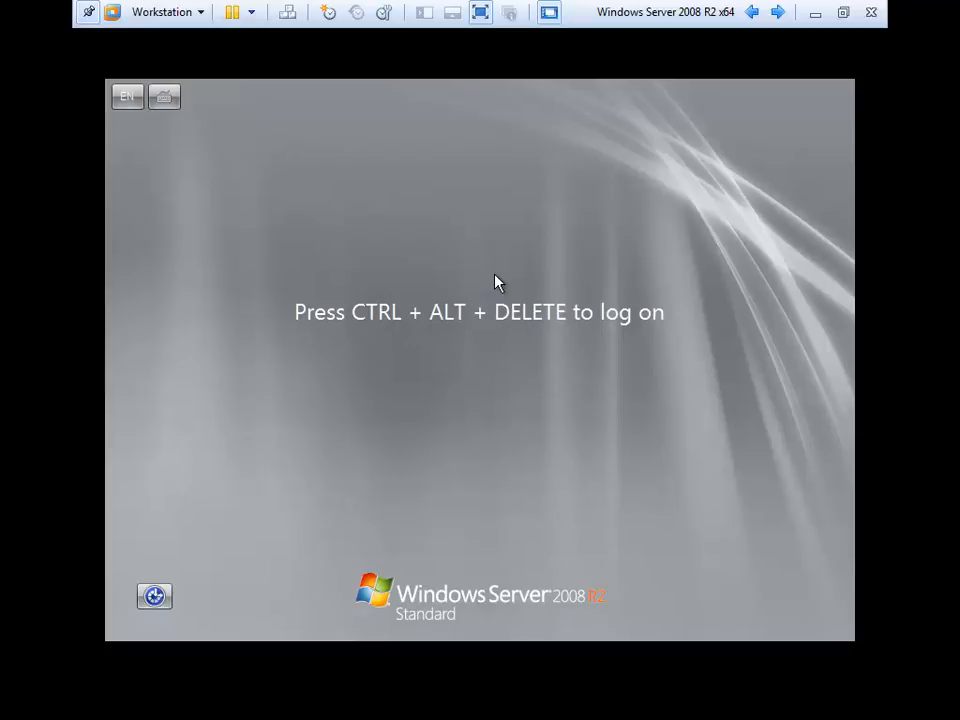
Log on as Other User with the CONTOSO administrator name and the account password.
{"action": "key", "text": "ctrl+alt+Insert"}
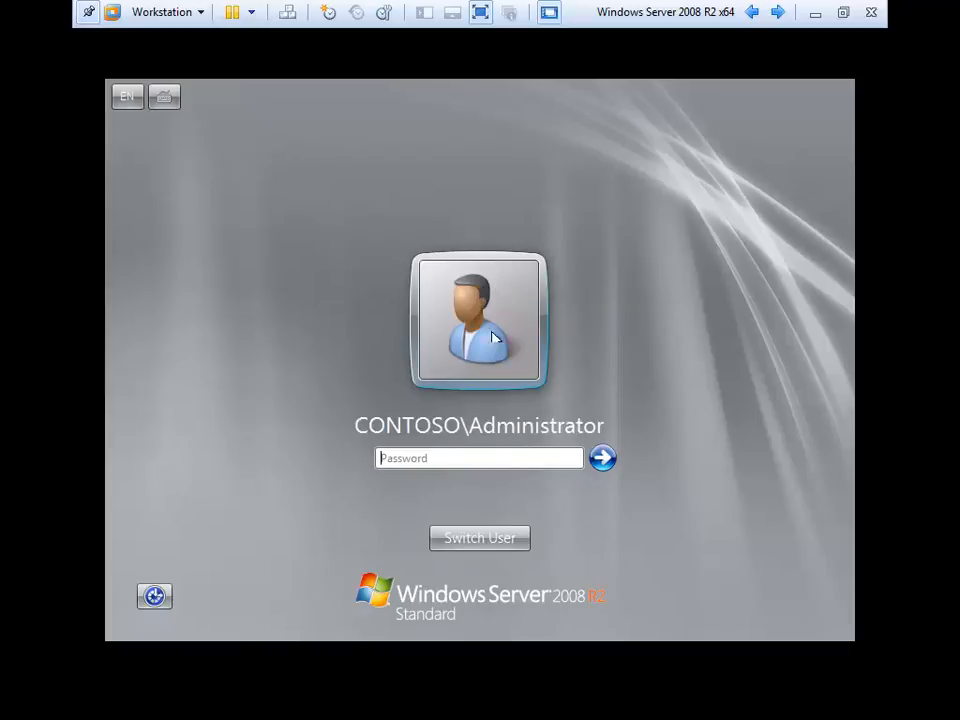
{"action": "left_click", "coordinate": [488, 541]}
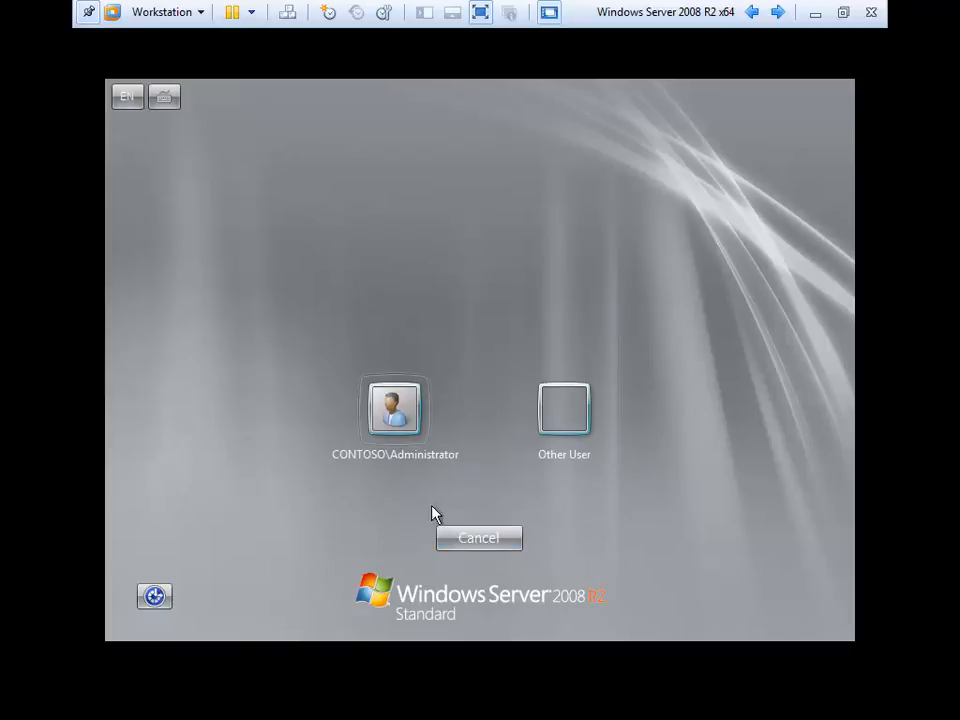
{"action": "left_click", "coordinate": [576, 428]}
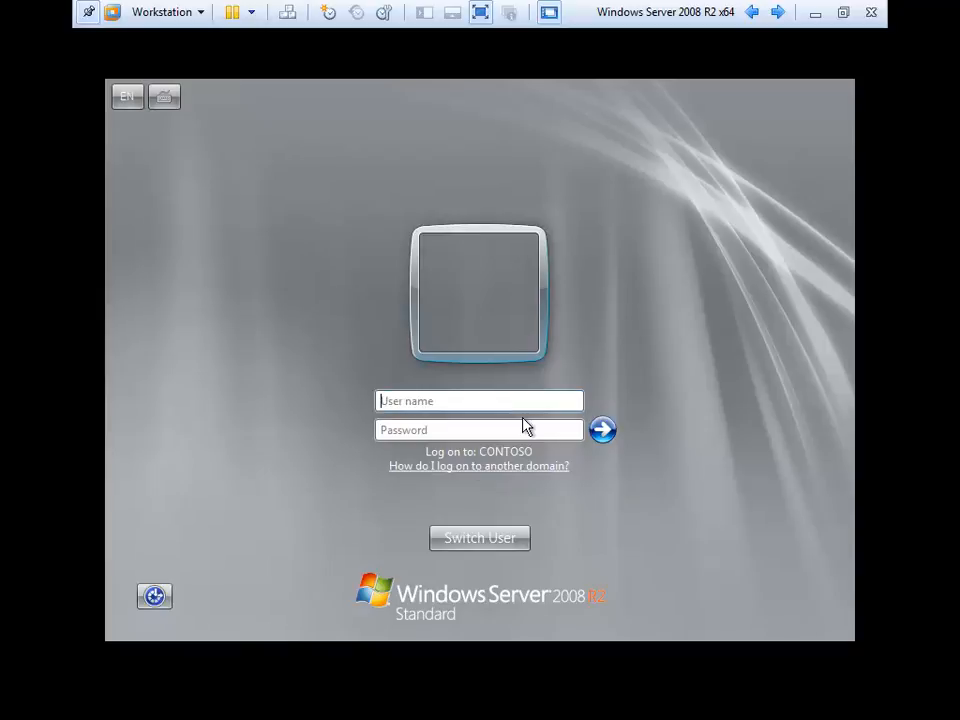
{"action": "type", "text": "admiPa$$w0rd"}
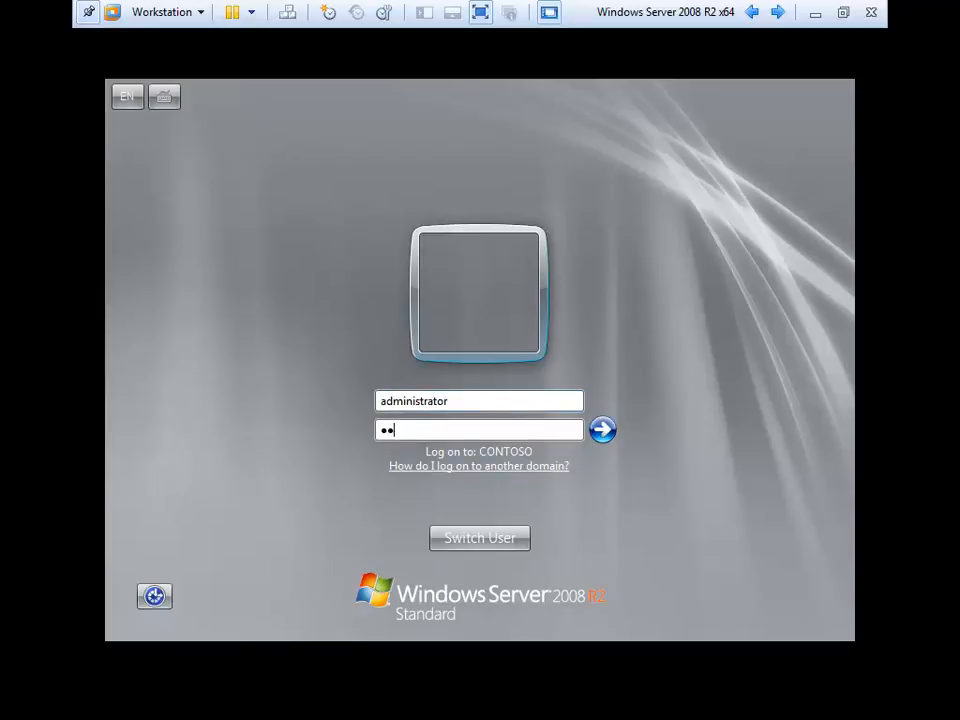
{"action": "key", "text": "Return"}
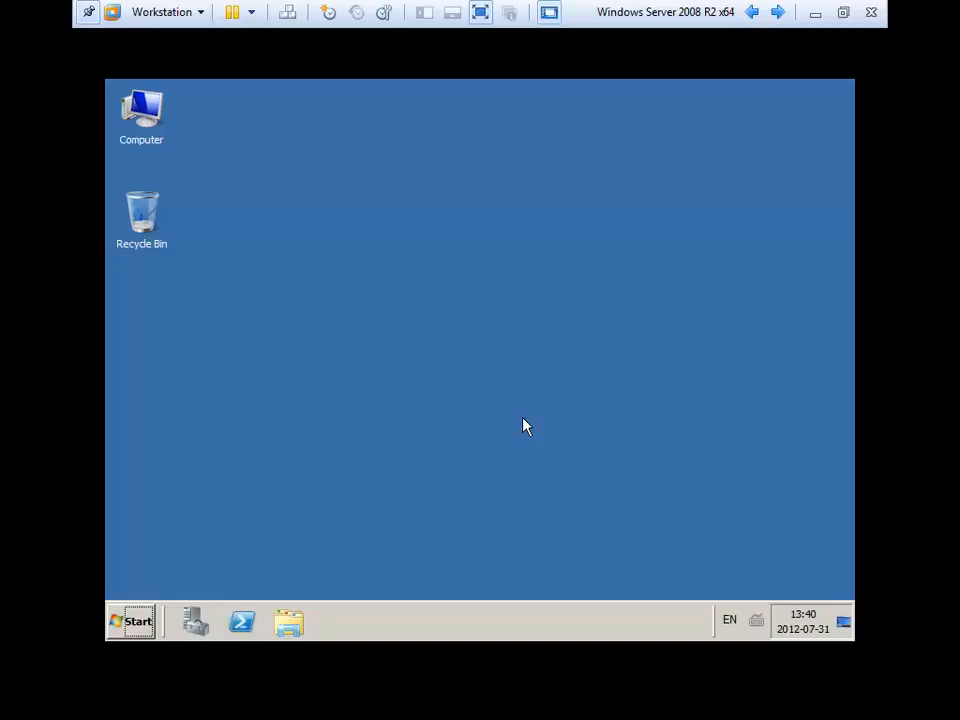
Launch Server Manager from the taskbar to list the AD DS, DHCP Server and DNS Server roles.
{"action": "left_click", "coordinate": [192, 622]}
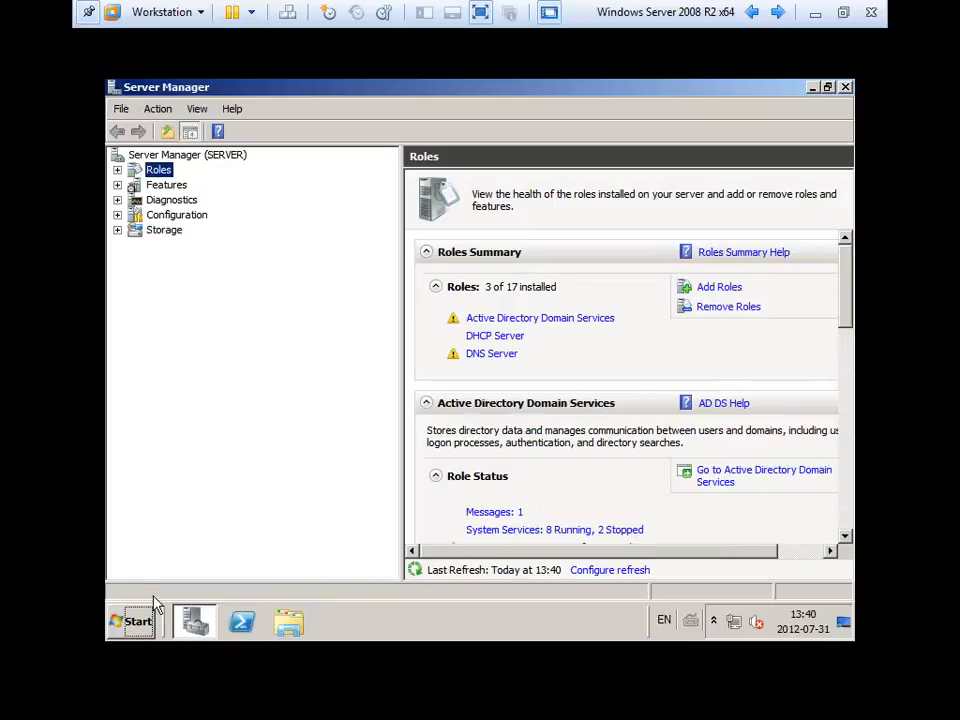
Expand DNS Server down to Forward Lookup Zones and show the contoso.com zone's records.
{"action": "left_click", "coordinate": [117, 170]}
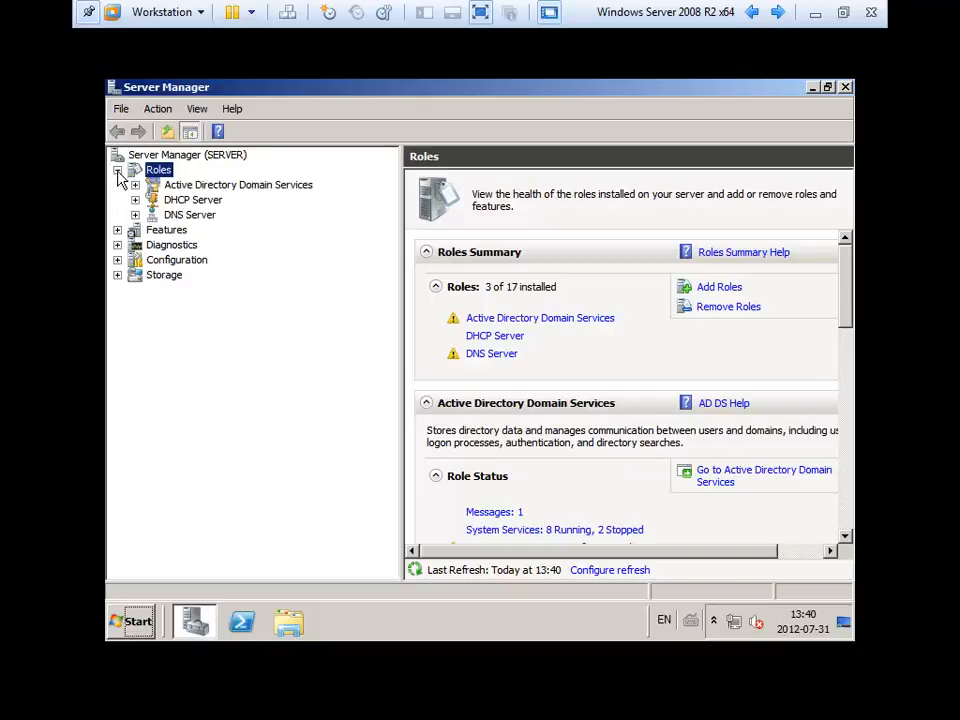
{"action": "left_click", "coordinate": [135, 215]}
{"action": "left_click", "coordinate": [153, 229]}
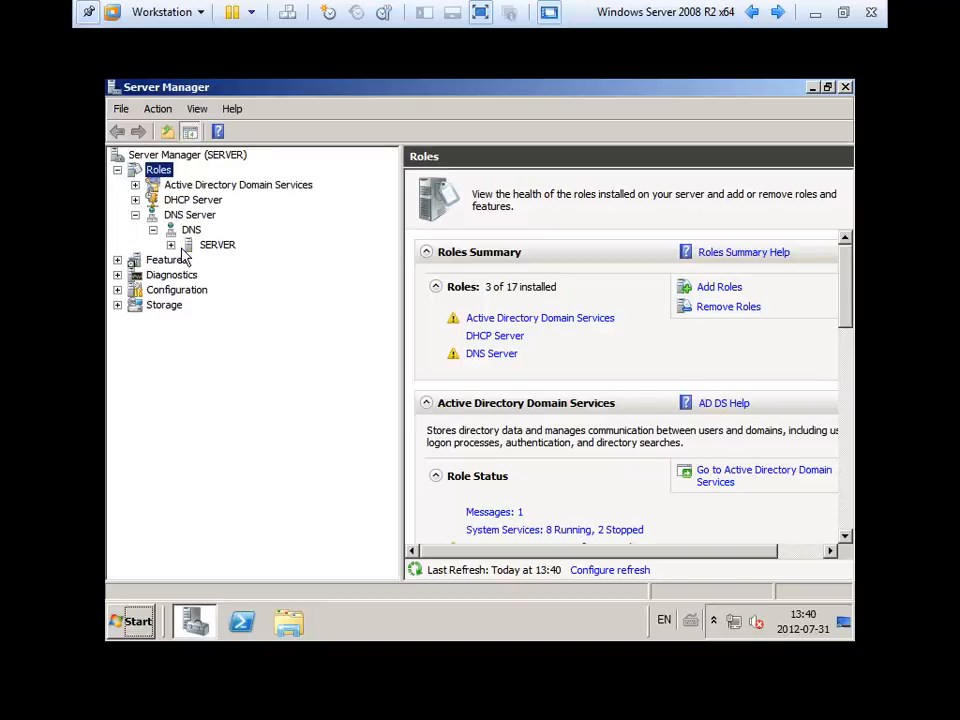
{"action": "left_click", "coordinate": [171, 245]}
{"action": "left_click", "coordinate": [207, 289]}
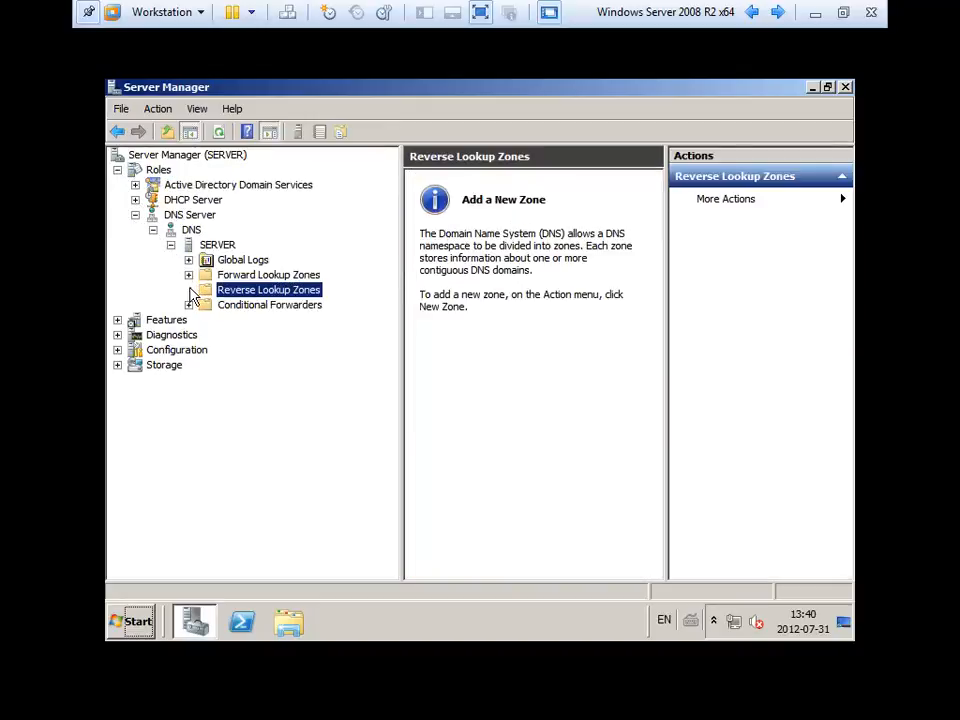
{"action": "left_click", "coordinate": [190, 276]}
{"action": "left_click", "coordinate": [262, 306]}
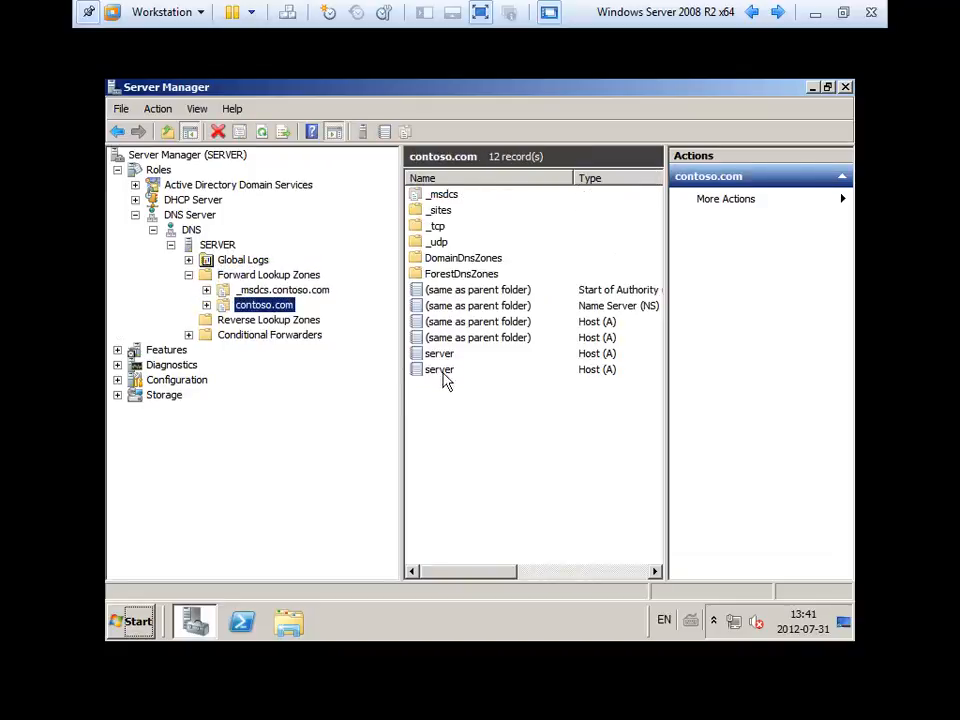
Inspect the properties and IP addresses of the two server Host (A) records.
{"action": "double_click", "coordinate": [440, 370]}
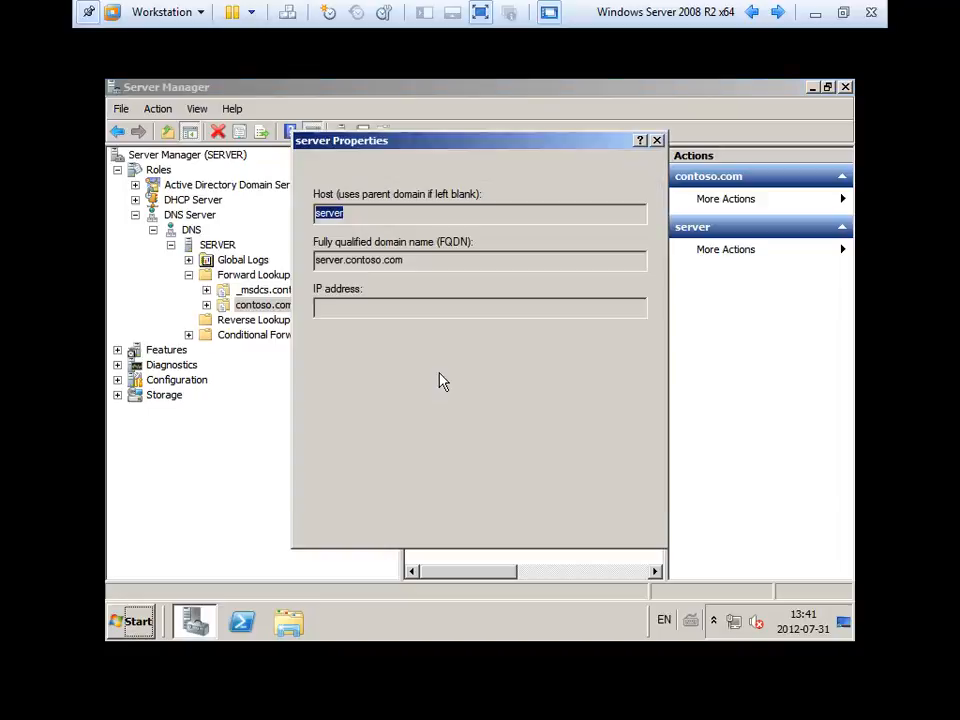
{"action": "key", "text": "Escape"}
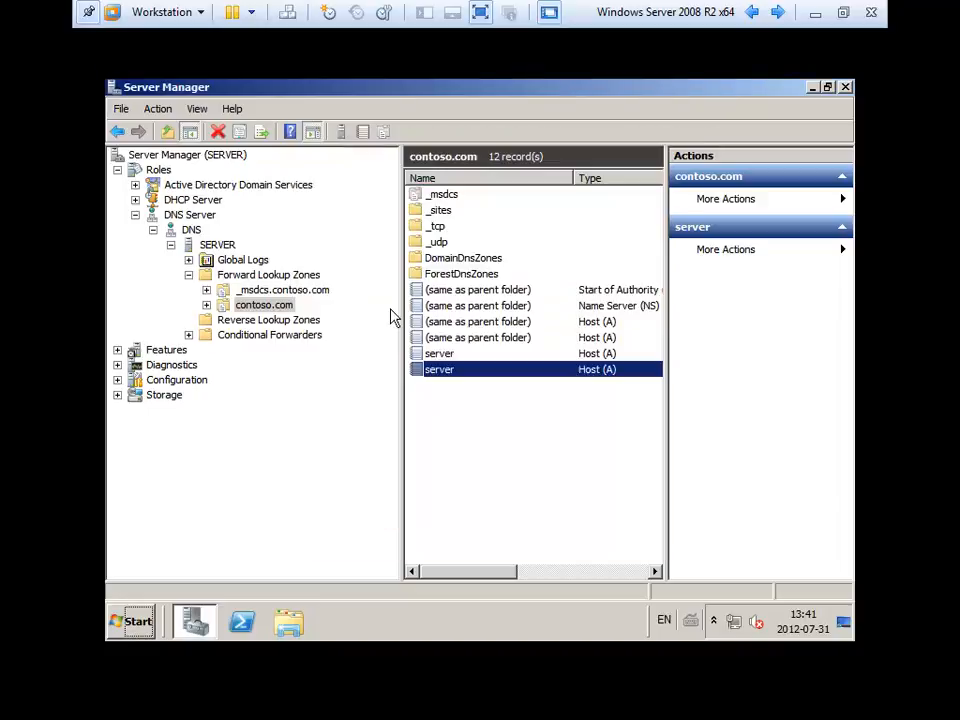
{"action": "left_click", "coordinate": [437, 344]}
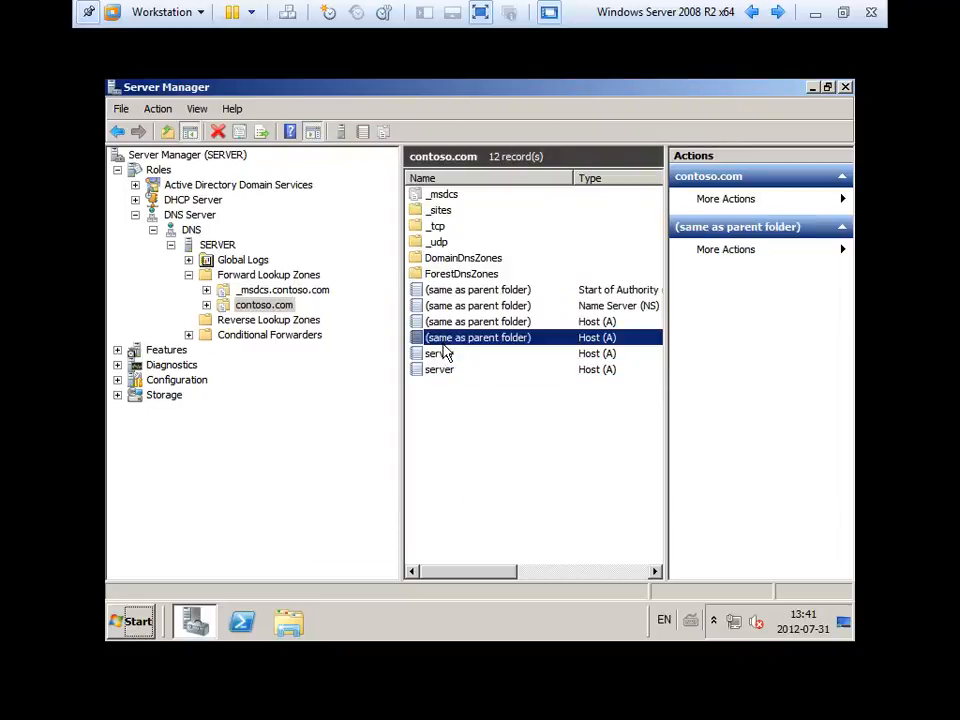
{"action": "double_click", "coordinate": [437, 355]}
{"action": "left_click", "coordinate": [397, 310]}
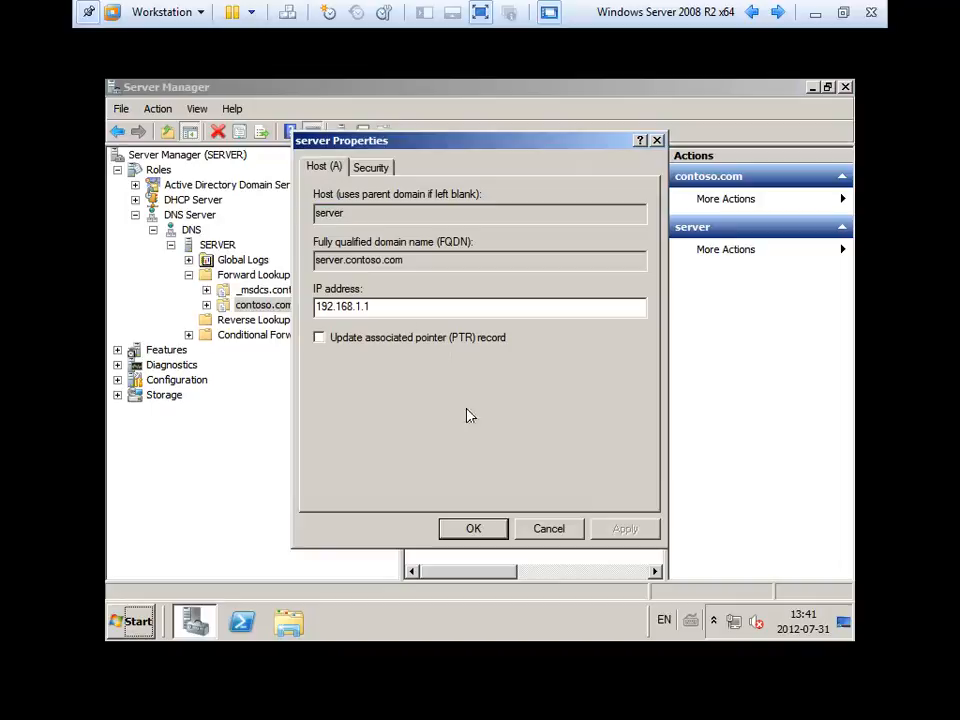
{"action": "left_click", "coordinate": [546, 526]}
{"action": "left_click_drag", "start_coordinate": [517, 580], "coordinate": [422, 407]}
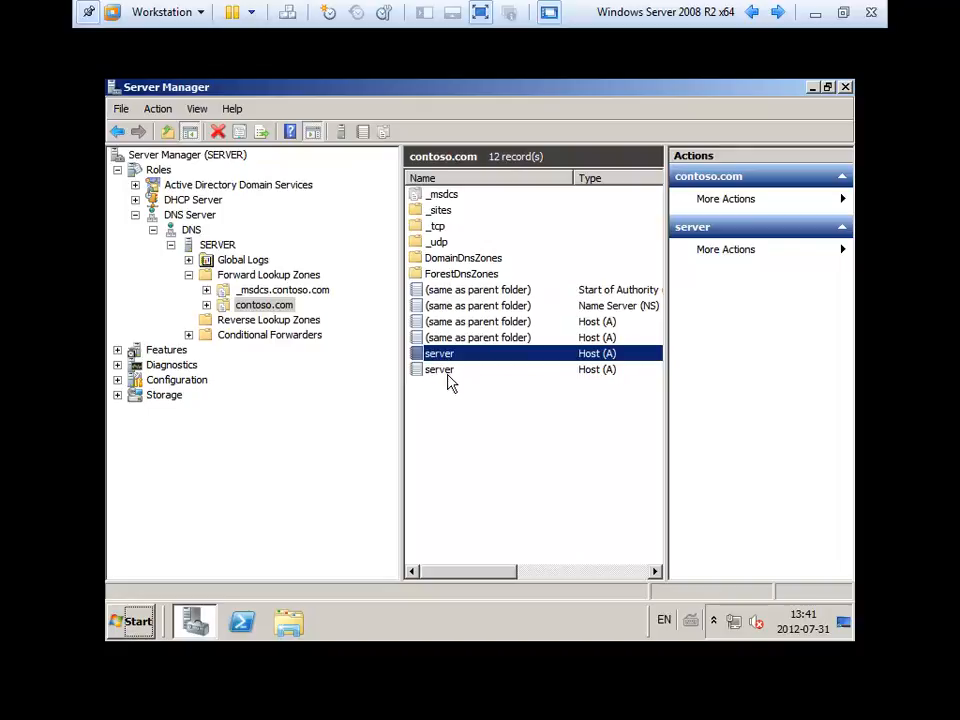
{"action": "left_click", "coordinate": [508, 404]}
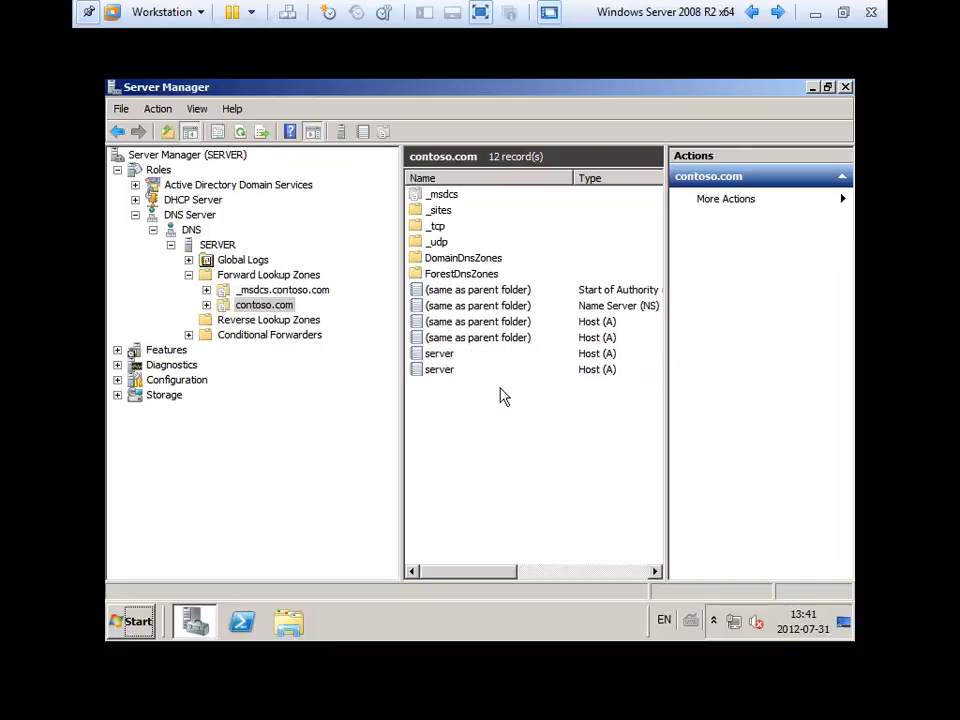
Collapse the DNS tree and expand DHCP Server to server.contoso.com's IPv4 node.
{"action": "left_click", "coordinate": [171, 244]}
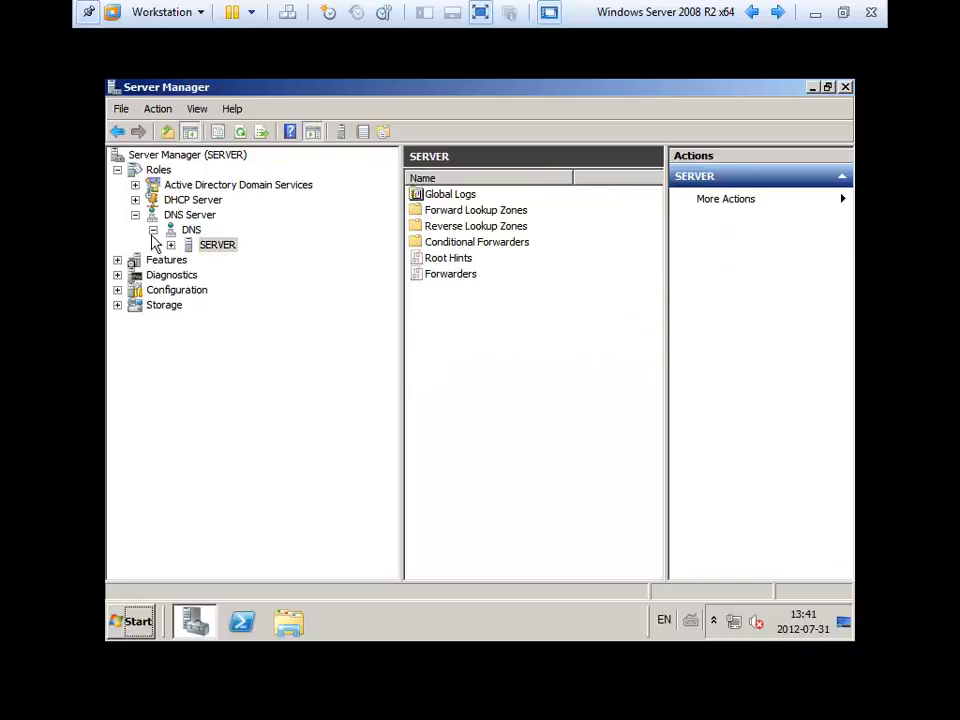
{"action": "left_click", "coordinate": [135, 200]}
{"action": "left_click", "coordinate": [153, 215]}
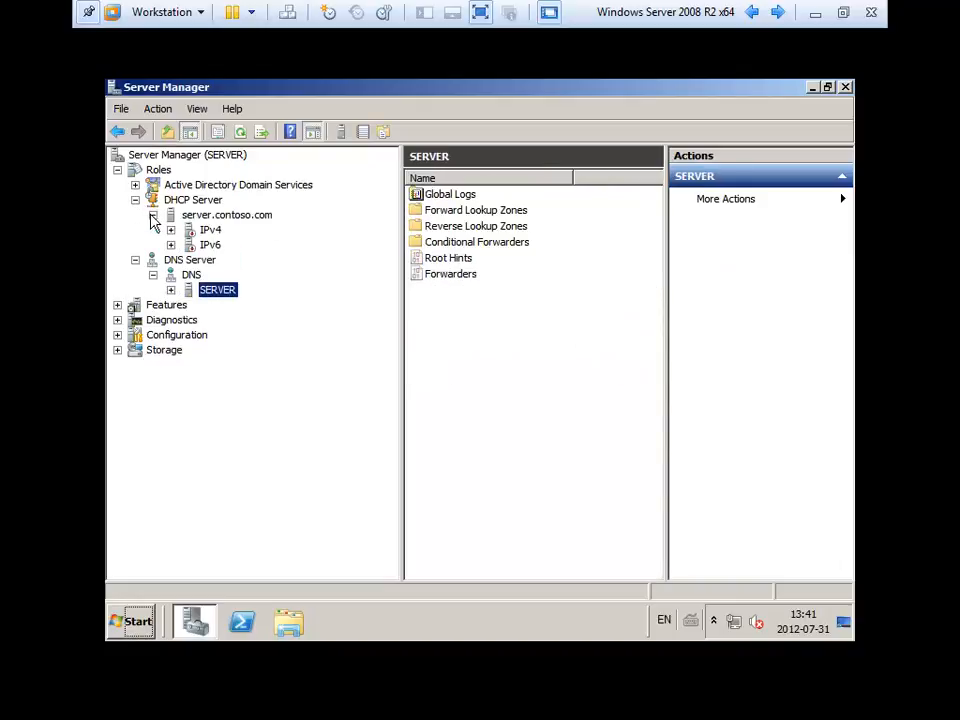
{"action": "left_click", "coordinate": [190, 215]}
{"action": "double_click", "coordinate": [208, 230]}
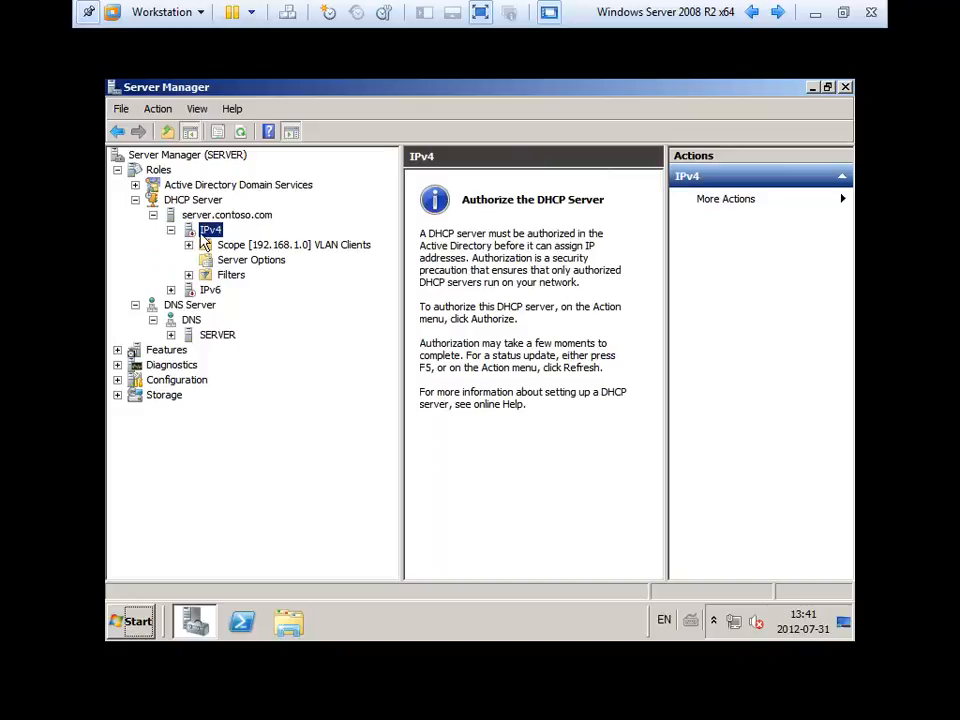
Authorize server.contoso.com in Active Directory and refresh to confirm it is authorized.
{"action": "right_click", "coordinate": [203, 233]}
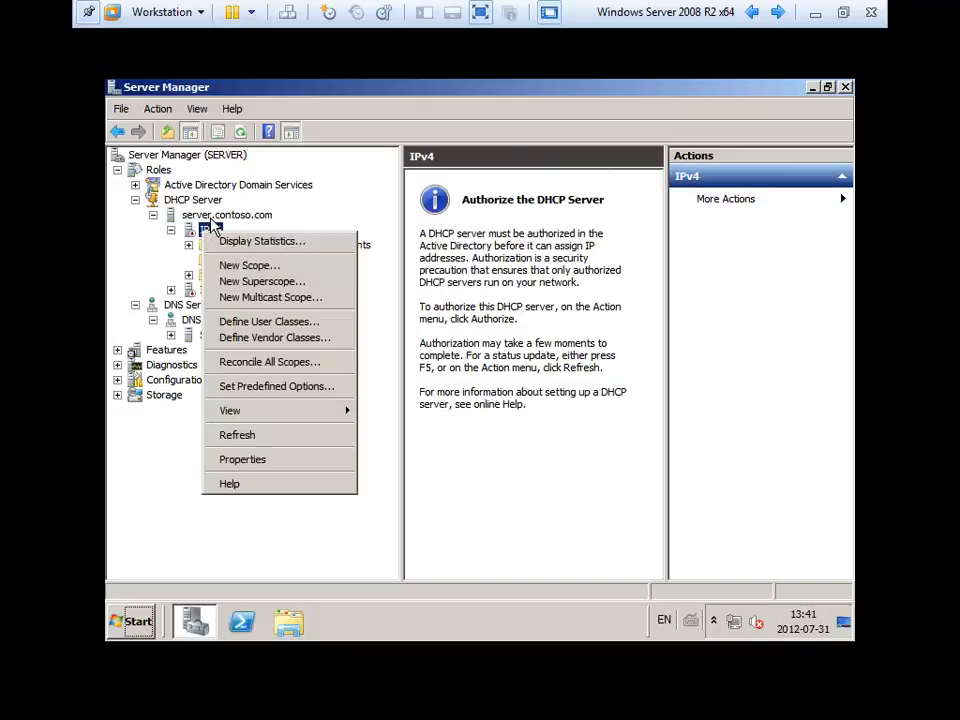
{"action": "left_click", "coordinate": [212, 217]}
{"action": "right_click", "coordinate": [213, 220]}
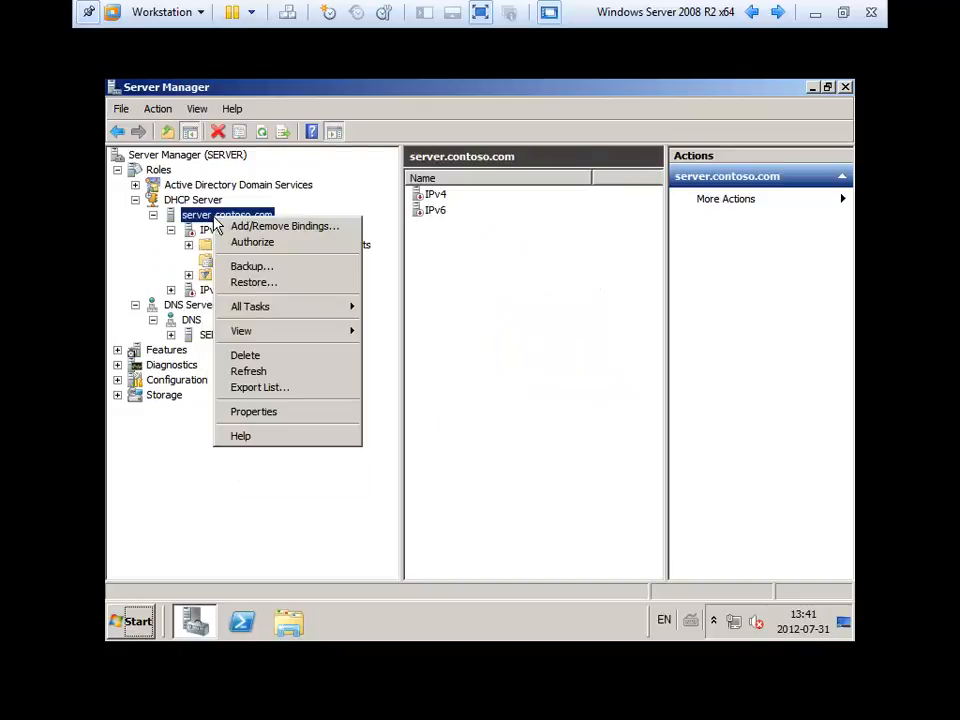
{"action": "left_click", "coordinate": [283, 245]}
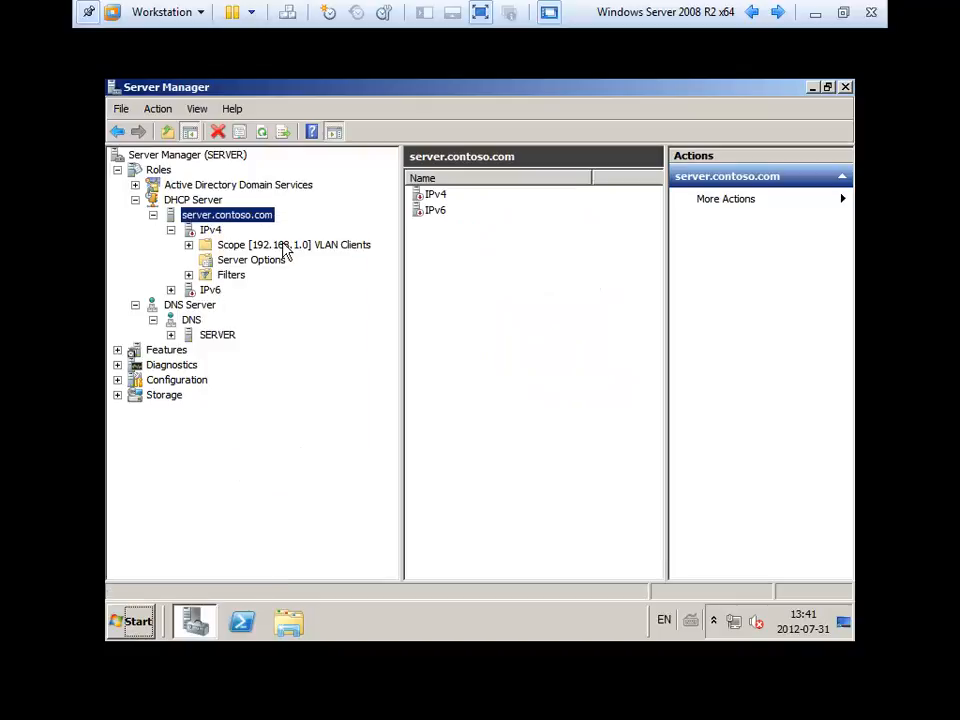
{"action": "left_click", "coordinate": [263, 132]}
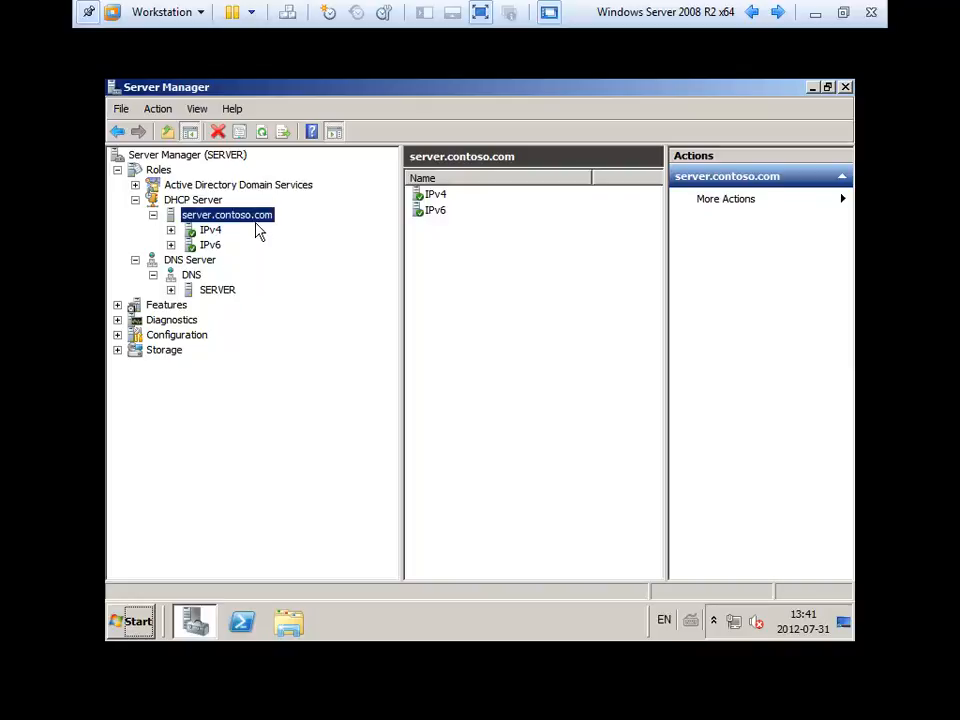
Expand Active Directory Users and Computers to show the contoso.com Users container's 20 objects.
{"action": "left_click", "coordinate": [135, 185]}
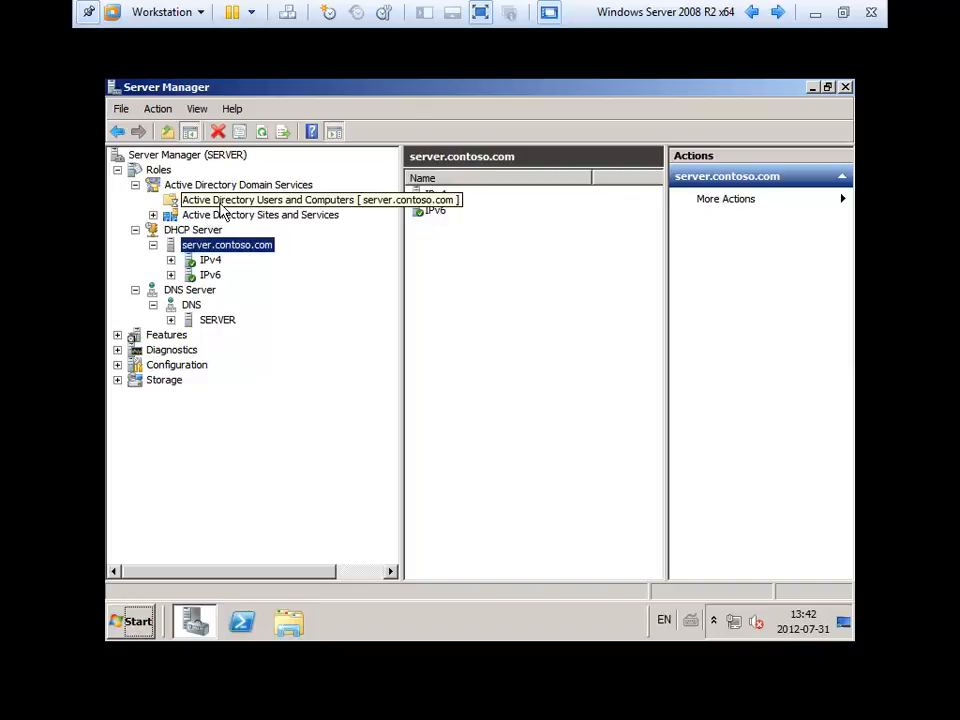
{"action": "left_click", "coordinate": [217, 216]}
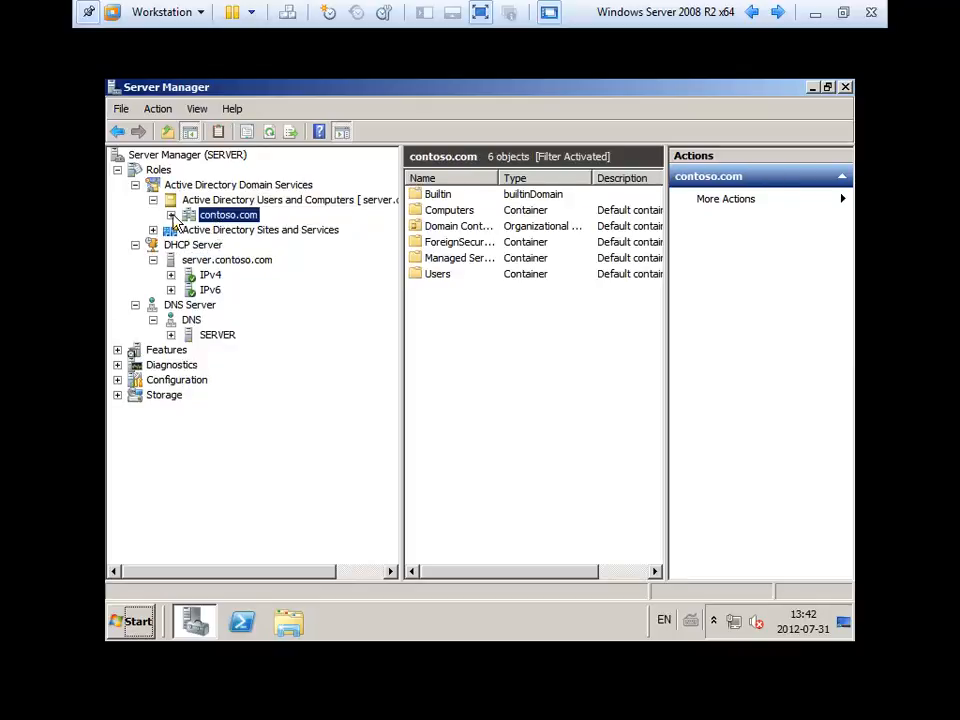
{"action": "left_click", "coordinate": [171, 215]}
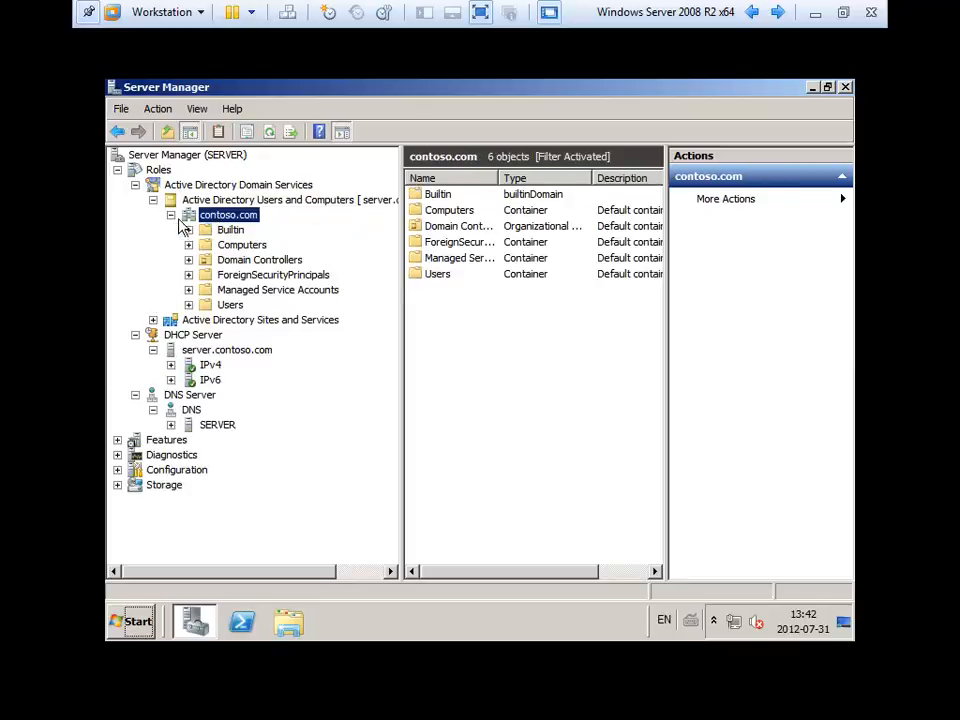
{"action": "left_click", "coordinate": [230, 304]}
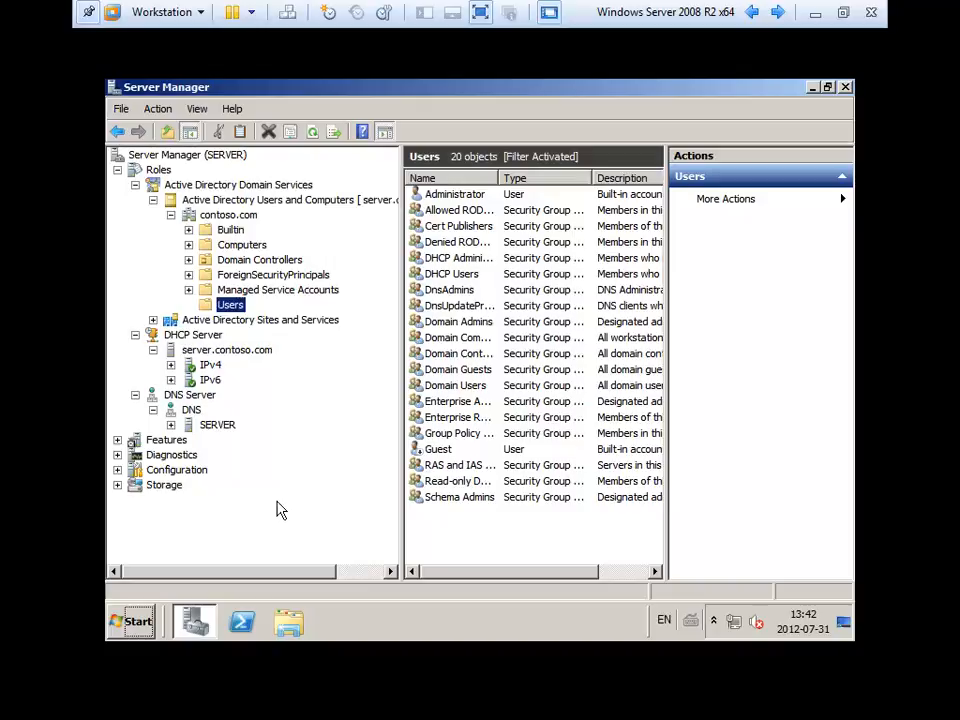
{"action": "left_click", "coordinate": [145, 624]}
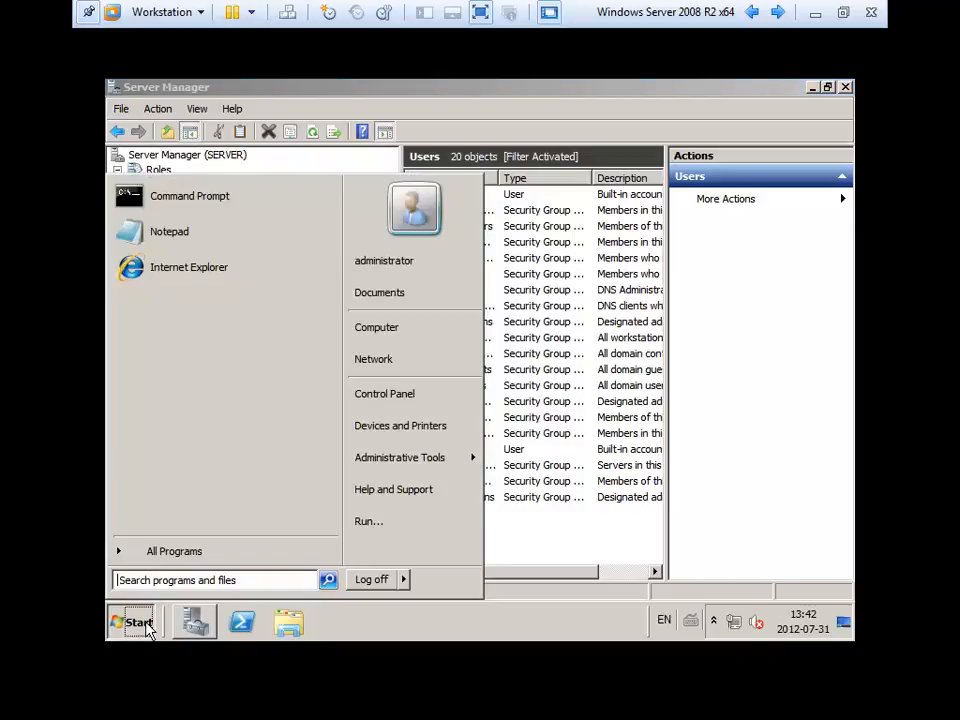
Show the Computer Name tab of System Properties for server.contoso.com in the contoso.com domain.
{"action": "right_click", "coordinate": [383, 329]}
{"action": "left_click", "coordinate": [425, 458]}
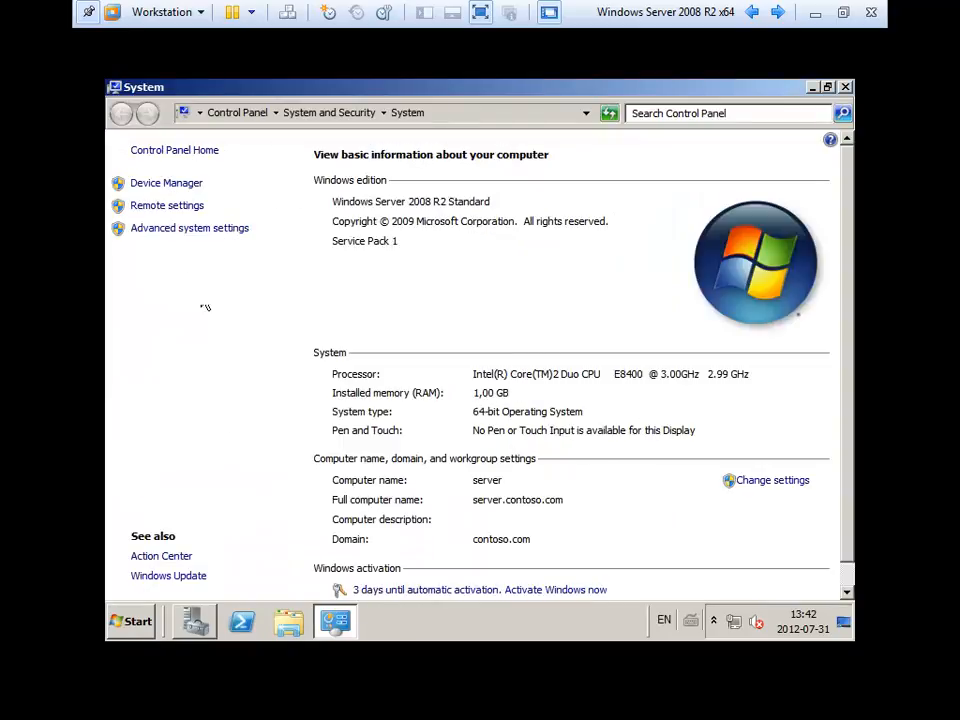
{"action": "left_click", "coordinate": [179, 230]}
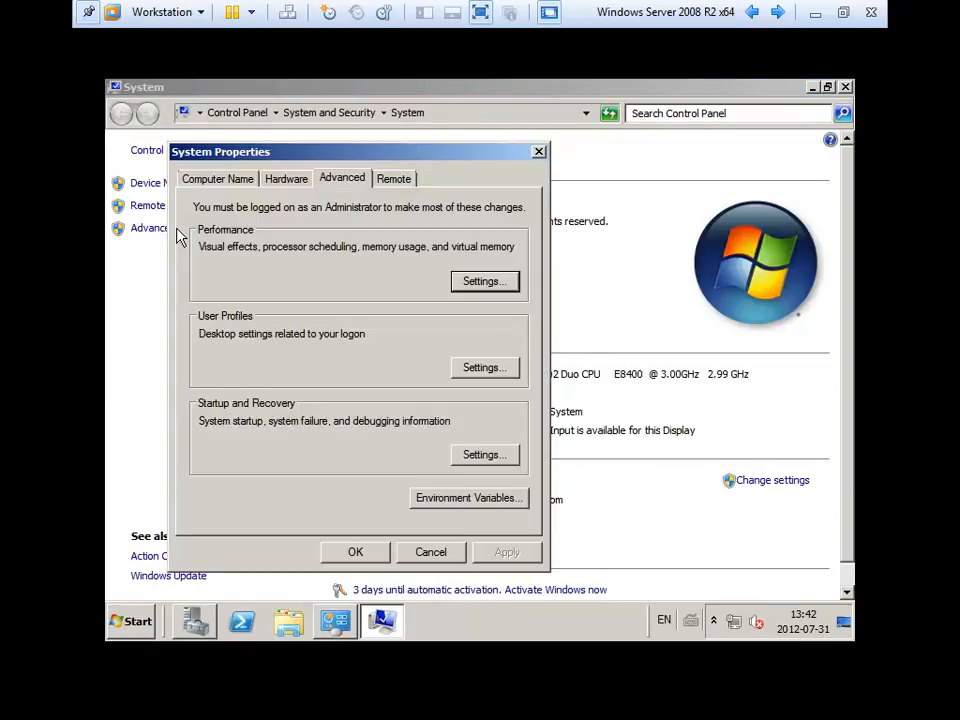
{"action": "left_click", "coordinate": [222, 180]}
Open the name change dialog past the domain controller warning, then cancel it leaving the name 'server' unchanged.
{"action": "left_click", "coordinate": [488, 360]}
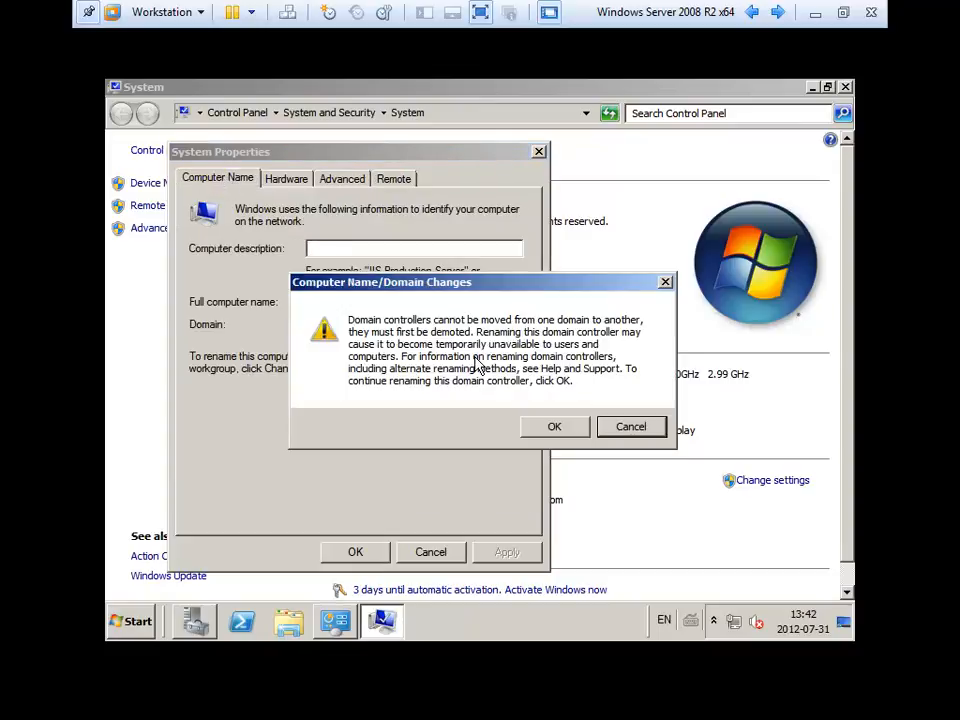
{"action": "left_click", "coordinate": [553, 427]}
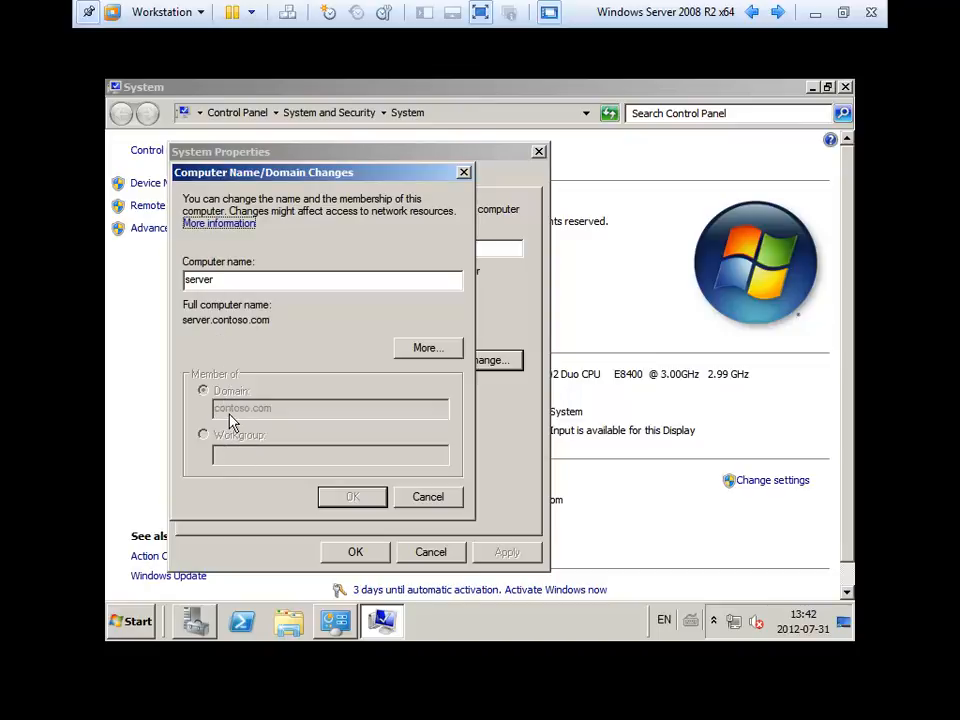
{"action": "left_click_drag", "start_coordinate": [240, 284], "coordinate": [142, 278]}
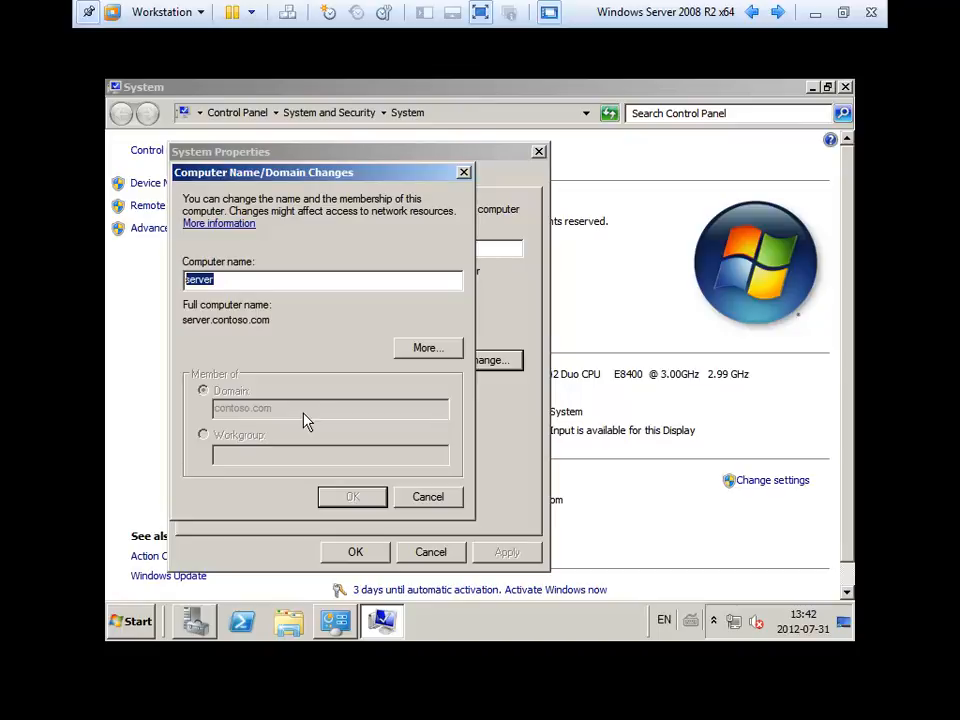
{"action": "key", "text": "Escape"}
{"action": "key", "text": "Escape"}
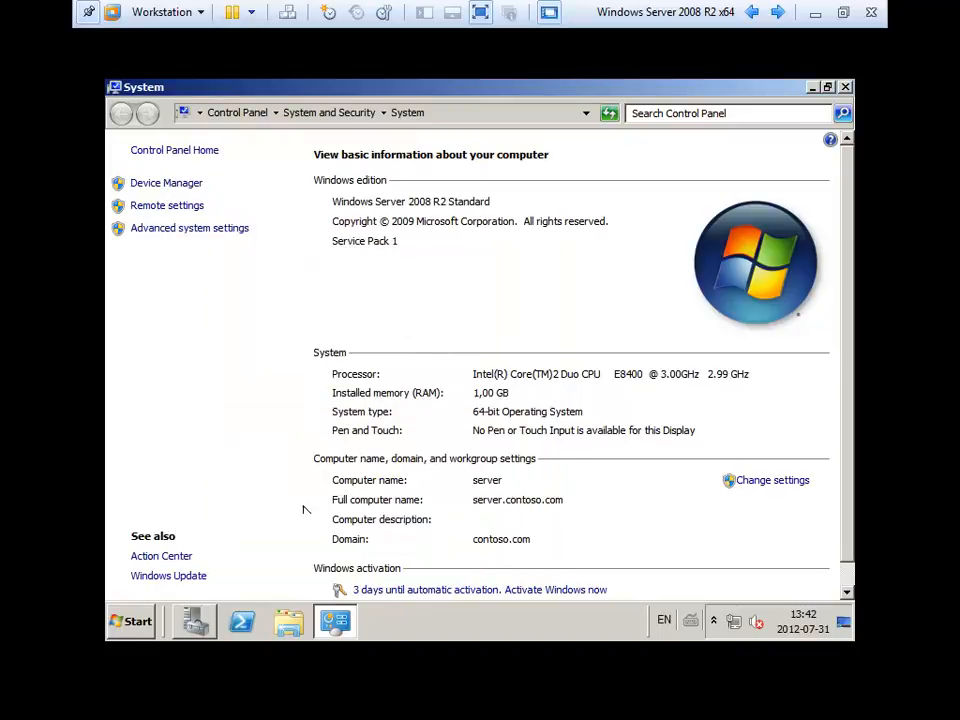
{"action": "left_click", "coordinate": [195, 620]}
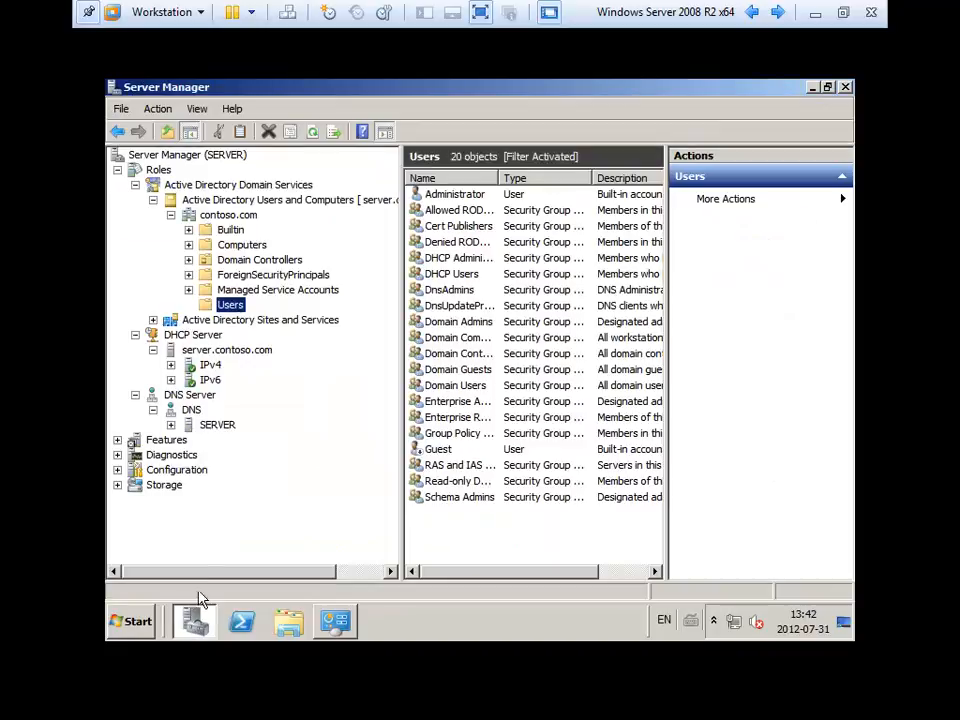
Show the empty Computers container and expand the DHCP IPv4 VLAN Clients scope.
{"action": "left_click", "coordinate": [238, 250]}
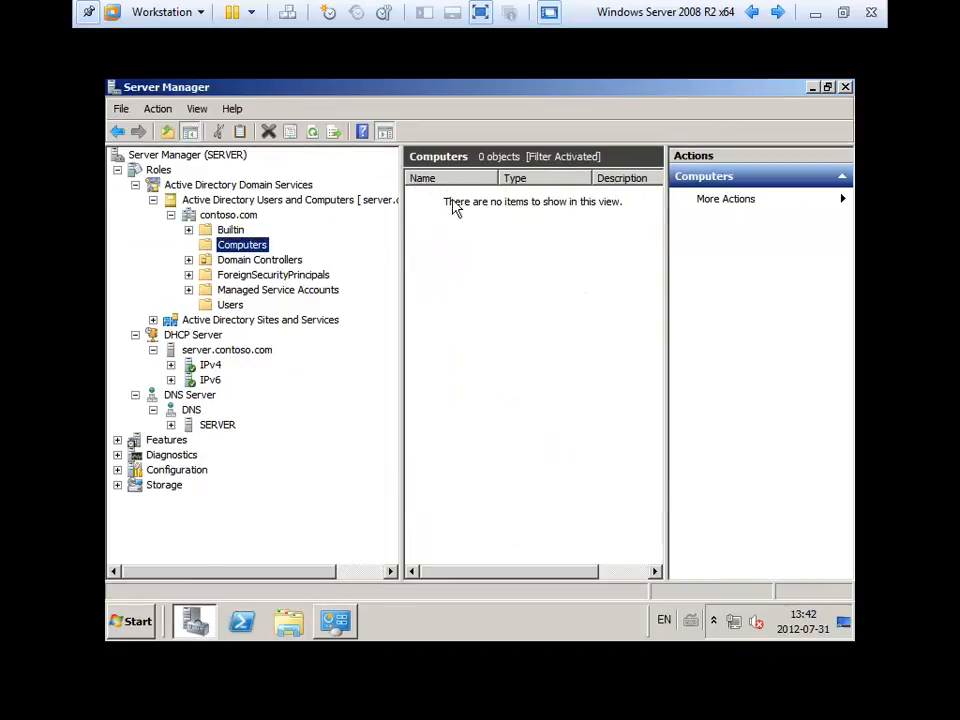
{"action": "double_click", "coordinate": [210, 364]}
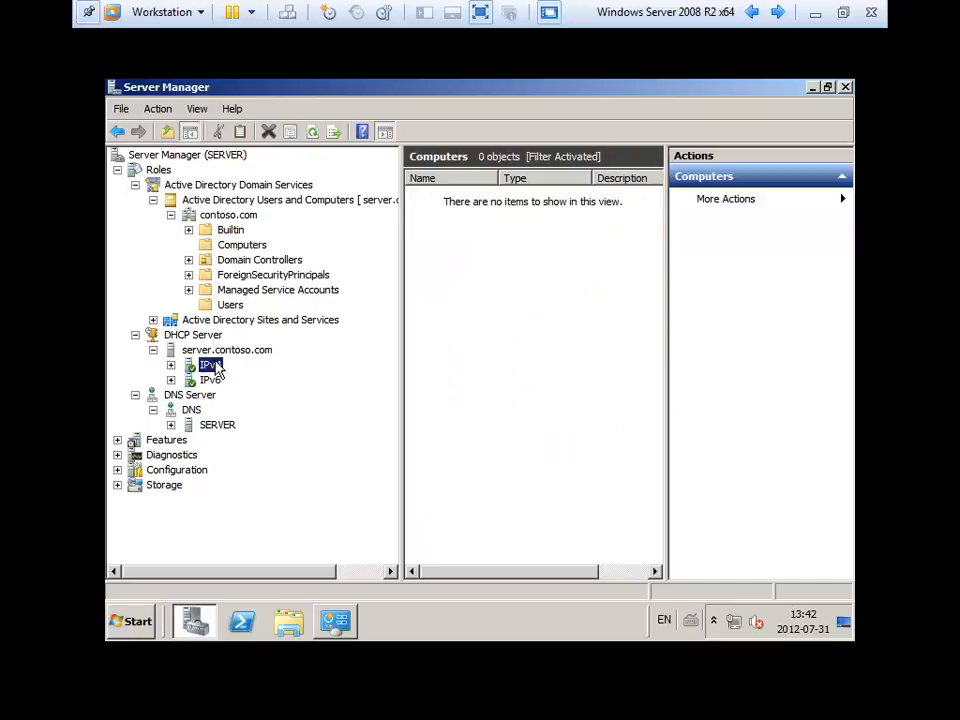
{"action": "double_click", "coordinate": [235, 381]}
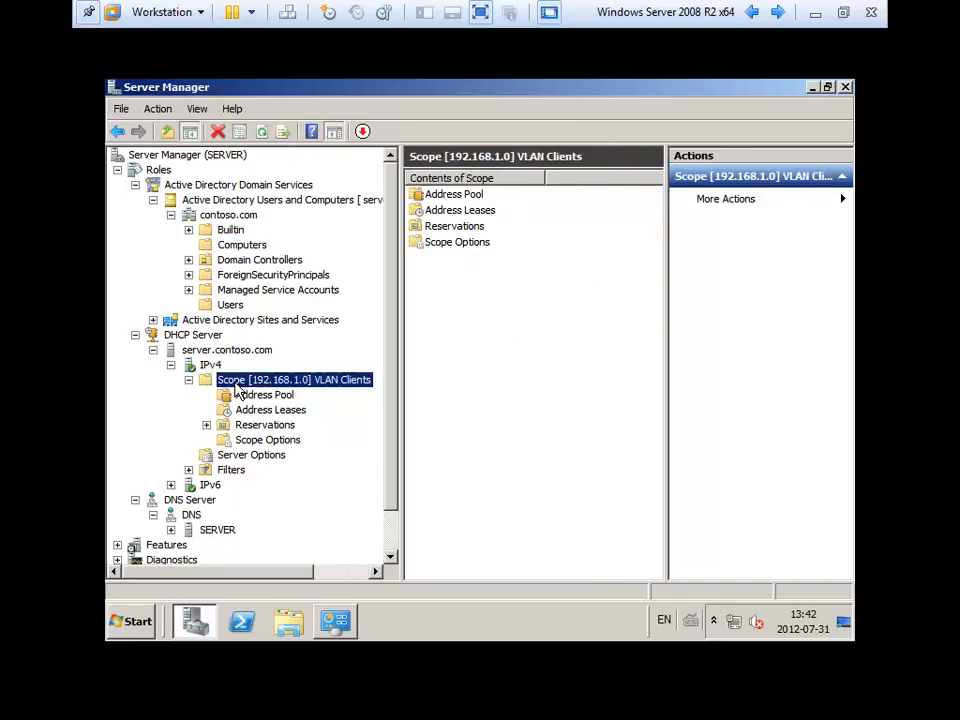
{"action": "left_click", "coordinate": [135, 334]}
Display the records in the DNS contoso.com forward lookup zone.
{"action": "left_click", "coordinate": [171, 380]}
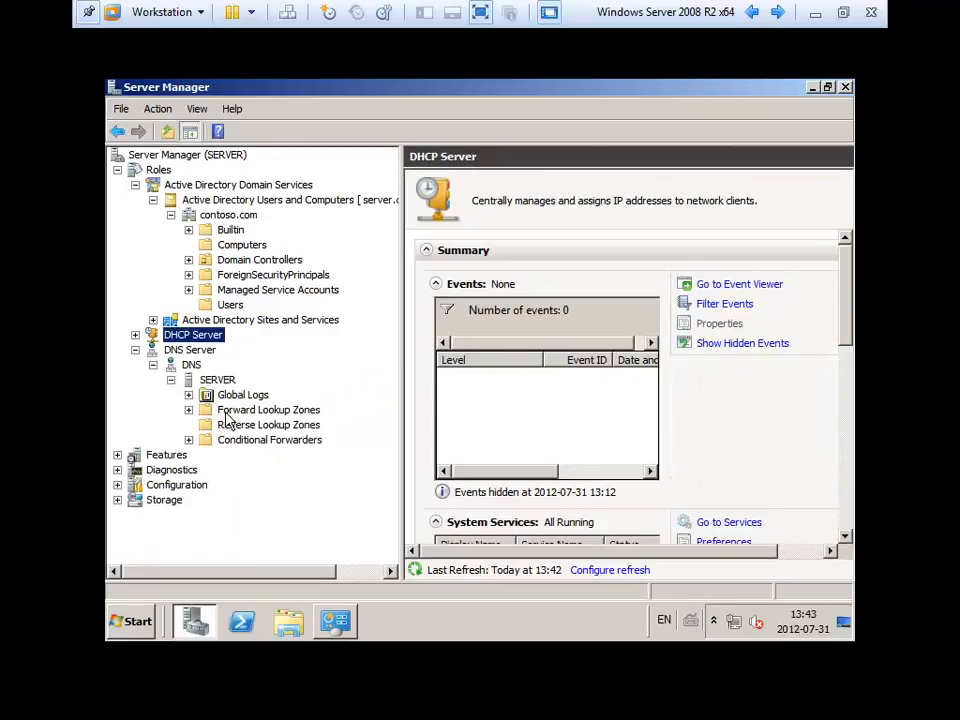
{"action": "double_click", "coordinate": [230, 410]}
{"action": "left_click", "coordinate": [258, 440]}
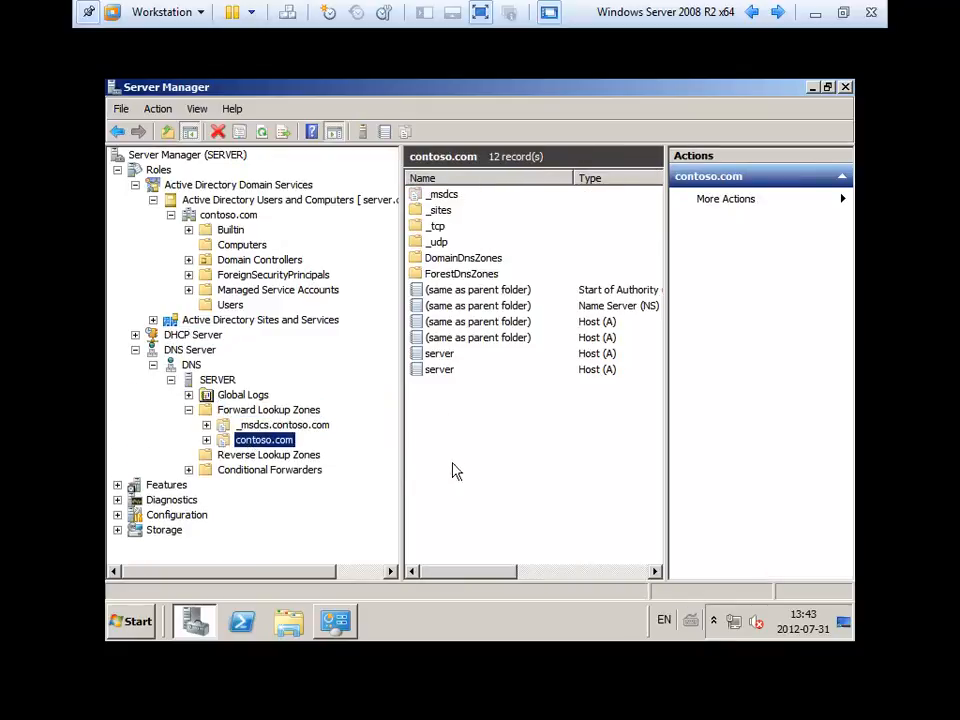
{"action": "left_click", "coordinate": [433, 401]}
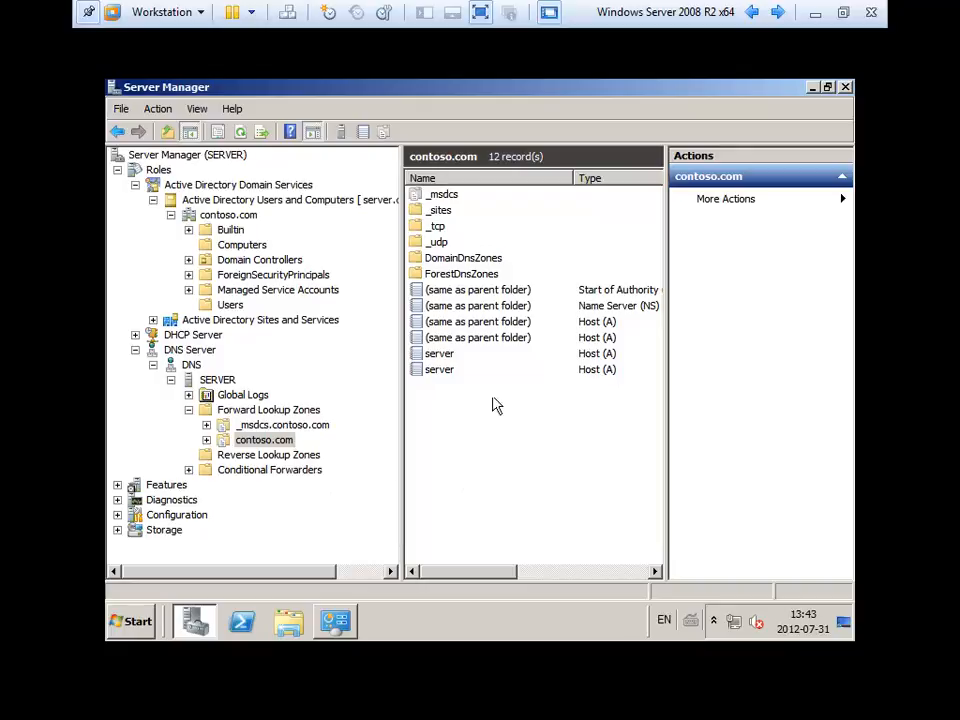
Check the address leases in the VLAN Clients DHCP scope, then list the contoso.com domain objects.
{"action": "double_click", "coordinate": [190, 336]}
{"action": "double_click", "coordinate": [215, 350]}
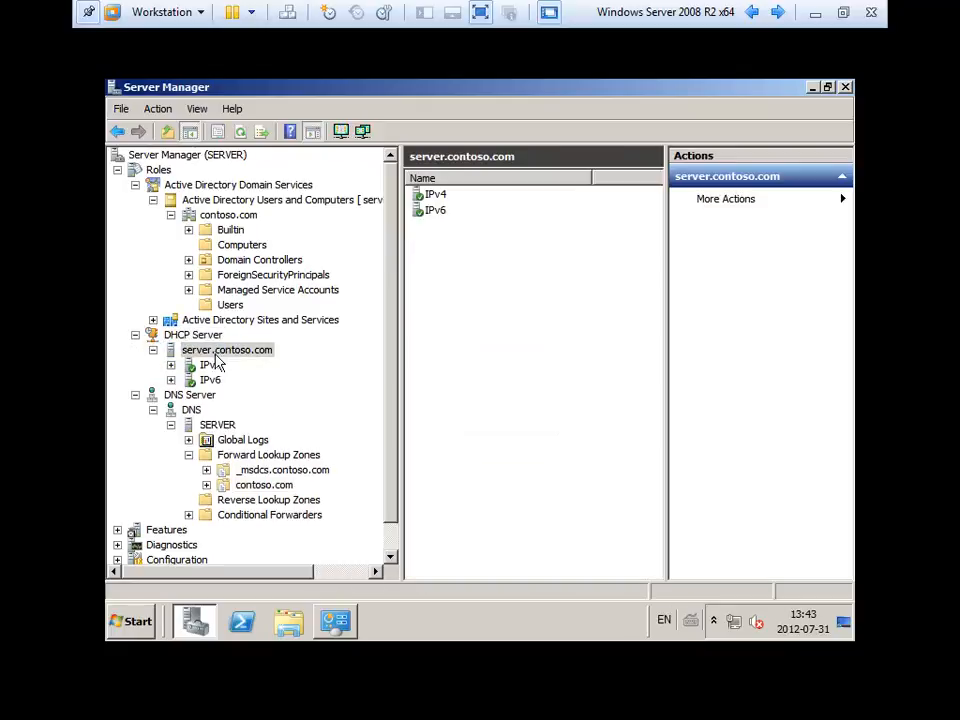
{"action": "double_click", "coordinate": [212, 364]}
{"action": "double_click", "coordinate": [265, 380]}
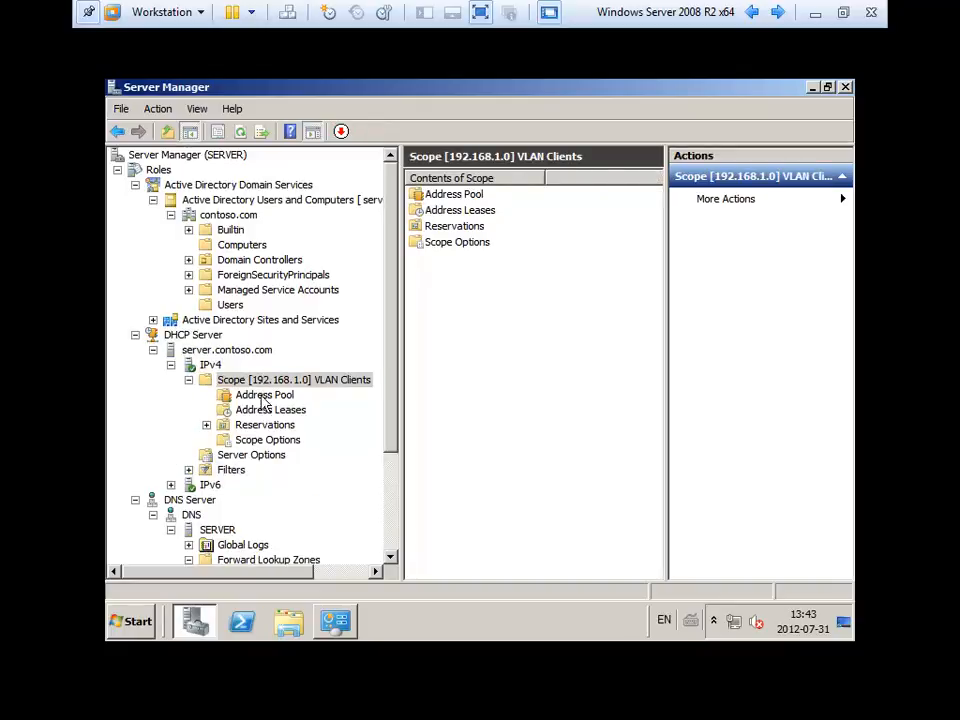
{"action": "left_click", "coordinate": [270, 410]}
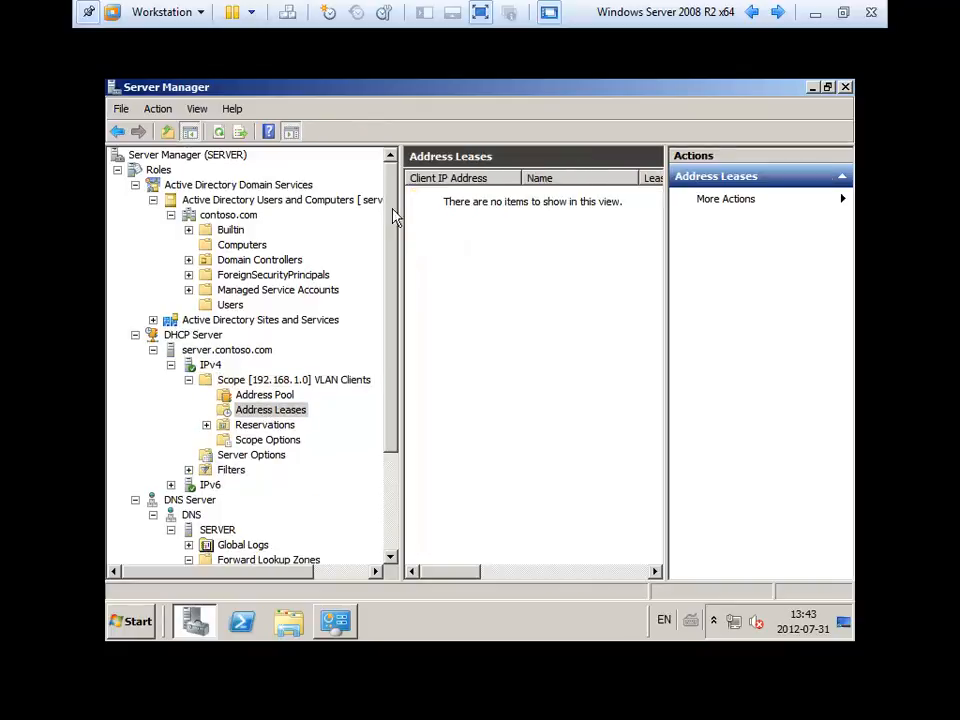
{"action": "left_click", "coordinate": [229, 217]}
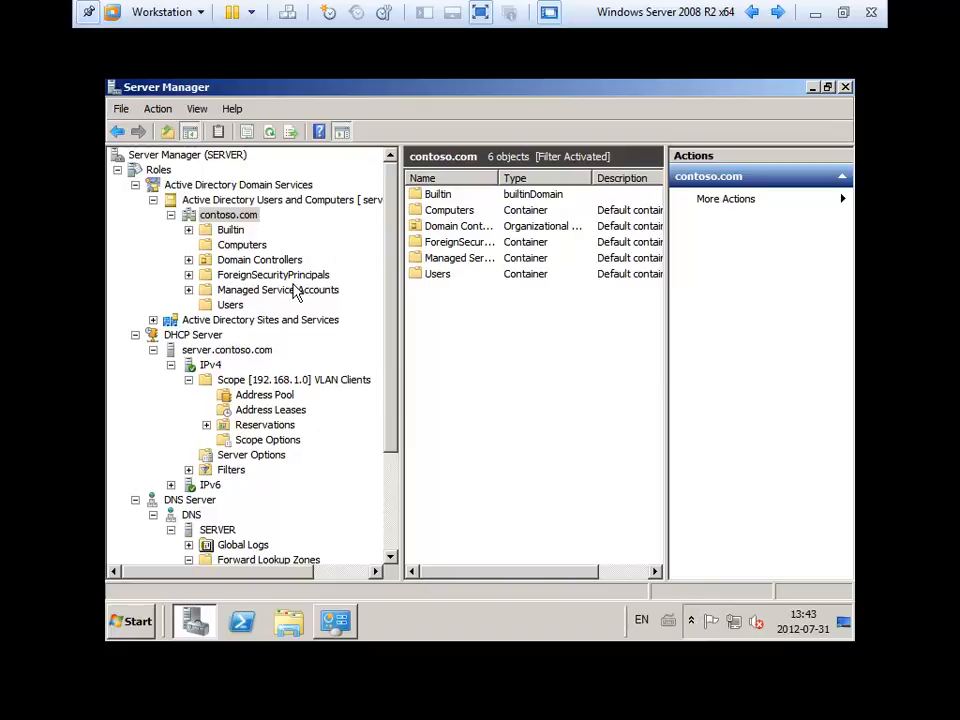
Collapse the DHCP, DNS and Active Directory branches and minimise the virtual machine window.
{"action": "left_click", "coordinate": [135, 335]}
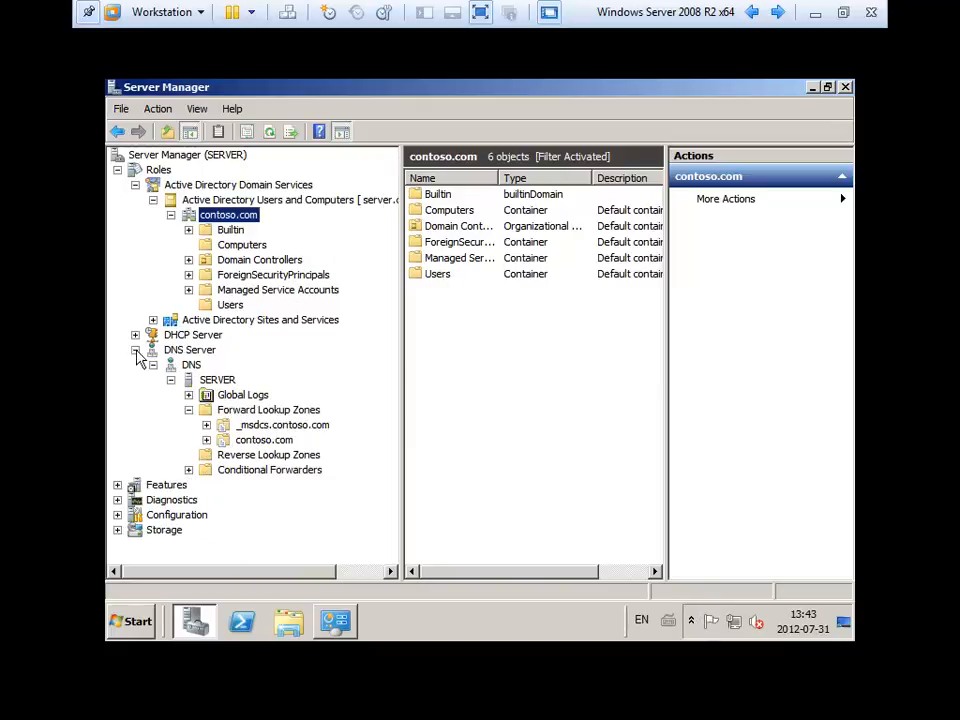
{"action": "left_click", "coordinate": [135, 350]}
{"action": "left_click", "coordinate": [153, 200]}
{"action": "left_click", "coordinate": [135, 185]}
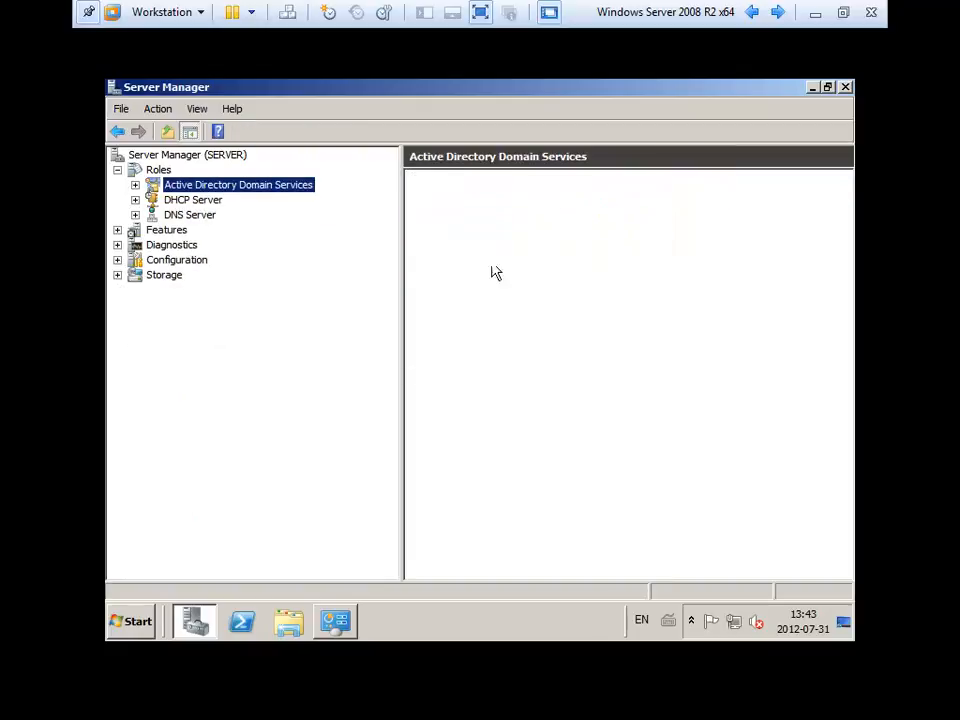
{"action": "left_click", "coordinate": [815, 15]}
{"action": "left_click", "coordinate": [291, 706]}
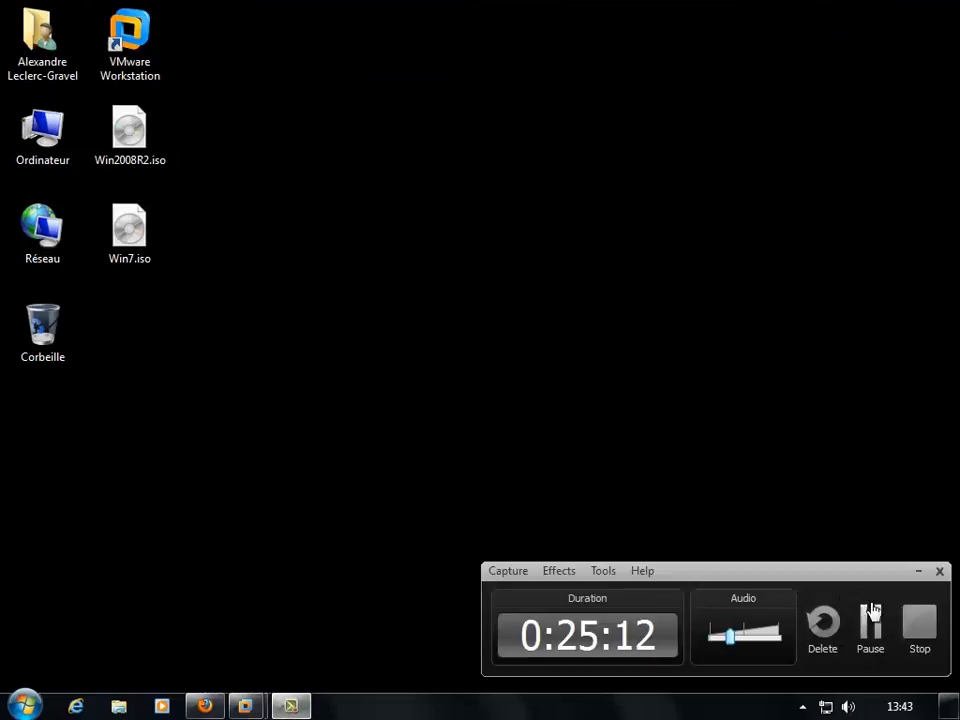